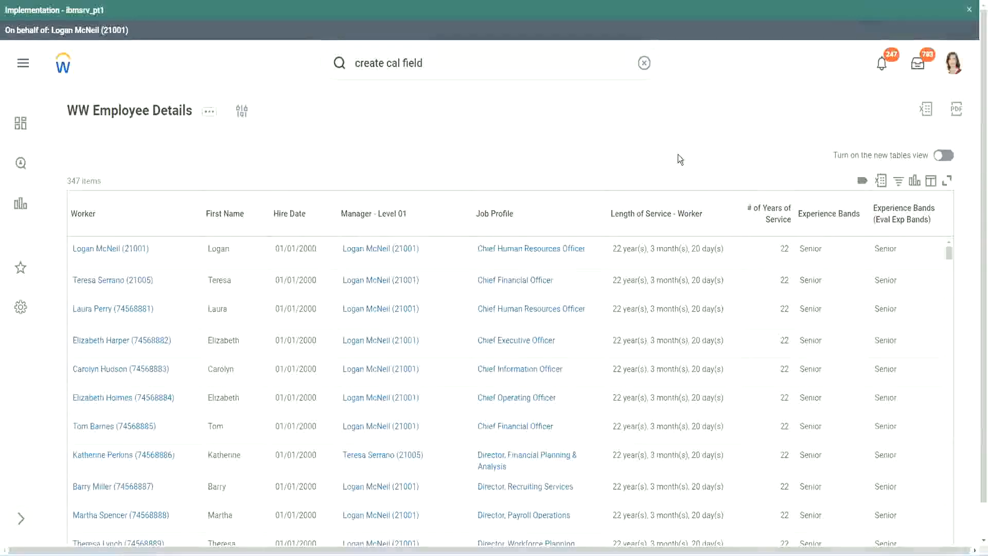
Copy the name of the existing Evaluate Expression calculated field that derives experience bands from years of service
{"action": "left_click", "coordinate": [857, 248]}
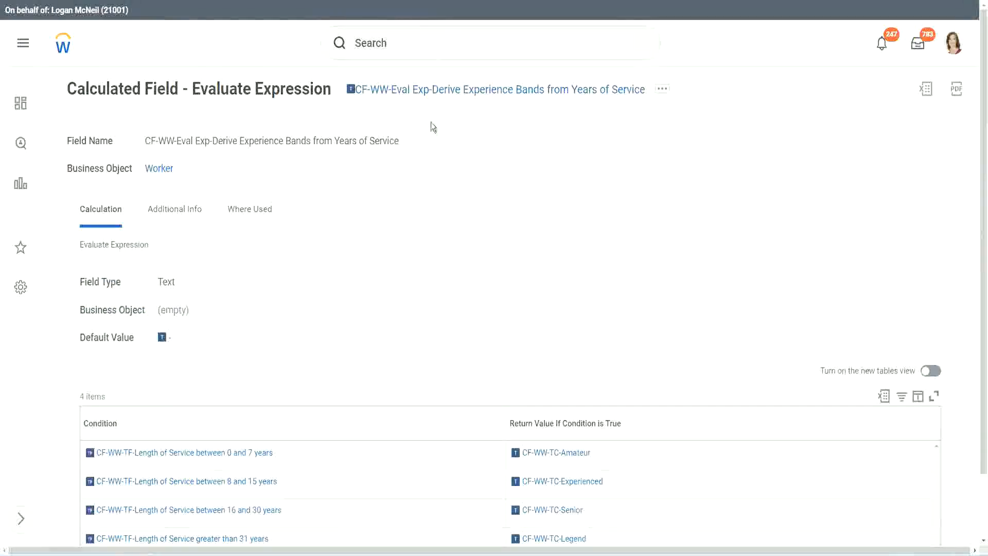
{"action": "right_click", "coordinate": [431, 93]}
{"action": "left_click", "coordinate": [465, 154]}
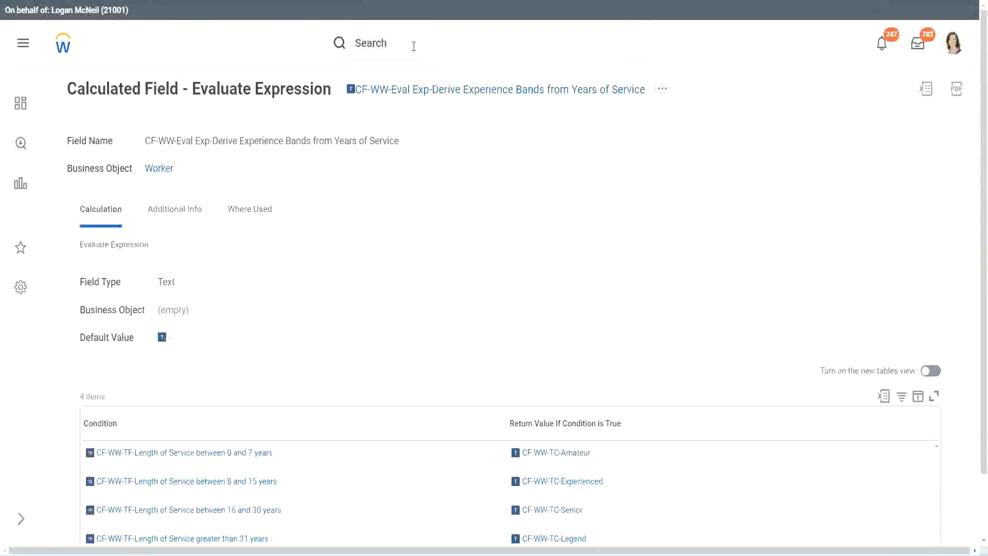
Search for "create calc field" and open the Create Calculated Field task
{"action": "left_click", "coordinate": [413, 46]}
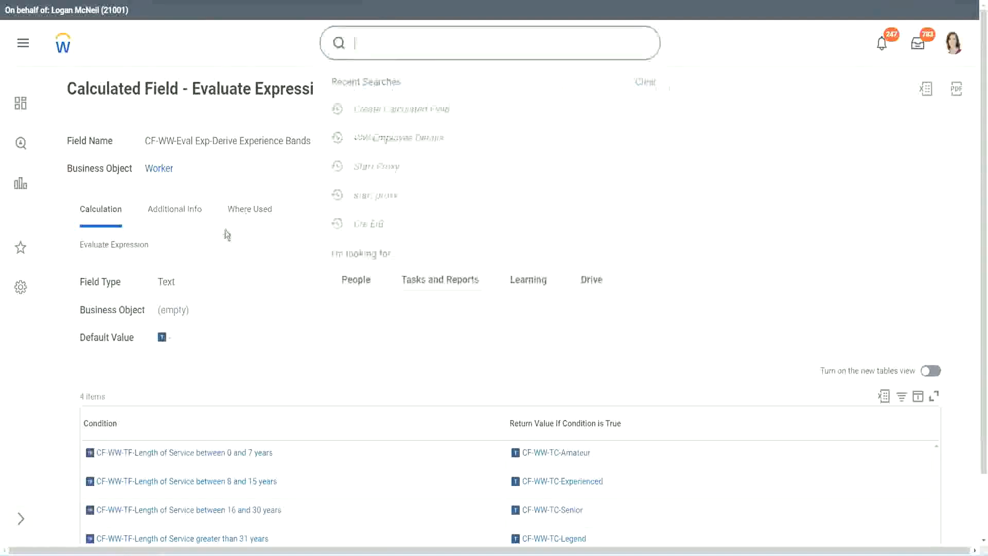
{"action": "left_click", "coordinate": [699, 115]}
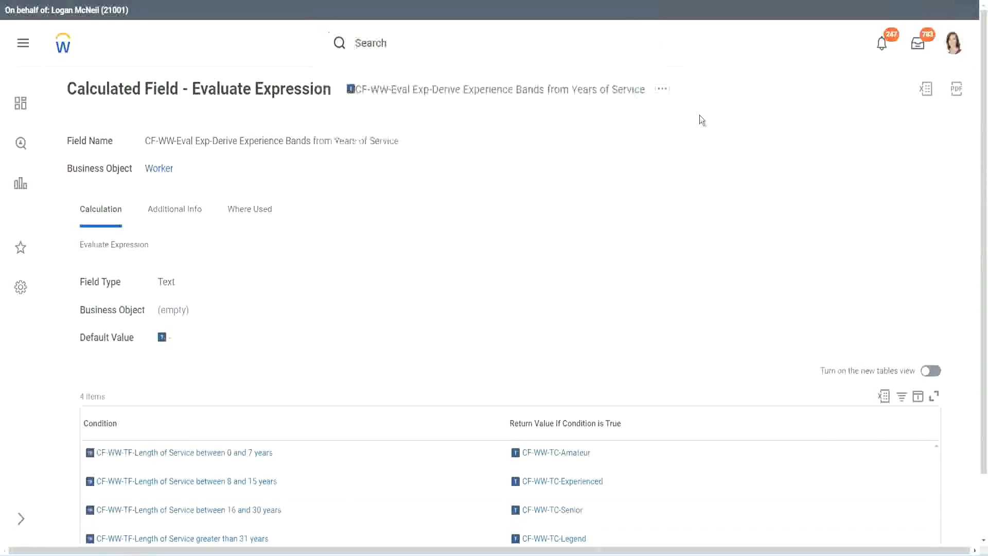
{"action": "left_click", "coordinate": [391, 39]}
{"action": "type", "text": "create calc"}
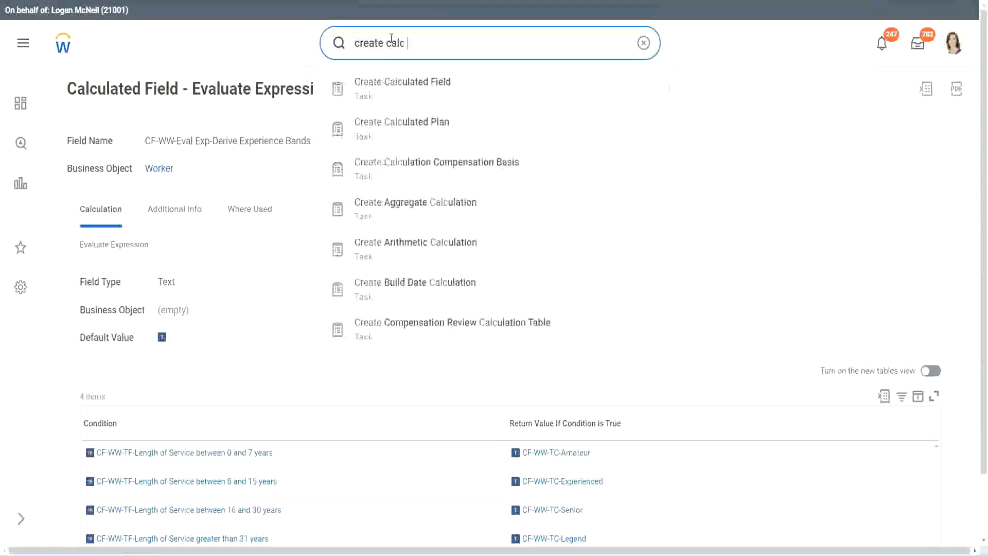
{"action": "type", "text": " field"}
{"action": "left_click", "coordinate": [412, 93]}
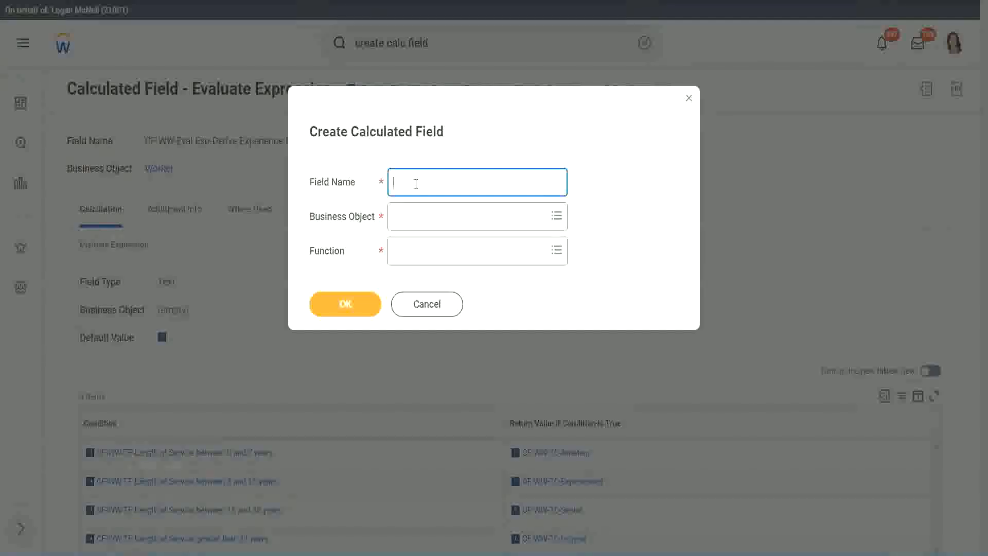
Name the new calculated field "CF-WW-LRB-Identify Experience Bands from years of Service"
{"action": "type", "text": "CF-WW-LRB-Identify Exe"}
{"action": "key", "text": "BackSpace"}
{"action": "type", "text": "periende"}
{"action": "key", "text": "BackSpace"}
{"action": "key", "text": "BackSpace"}
{"action": "type", "text": "ce "}
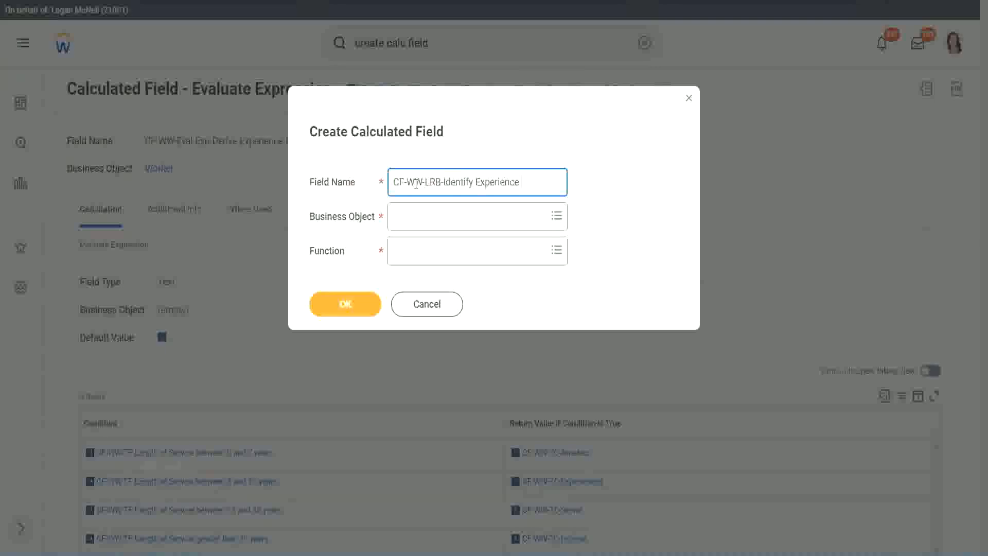
{"action": "type", "text": "Bands Irom"}
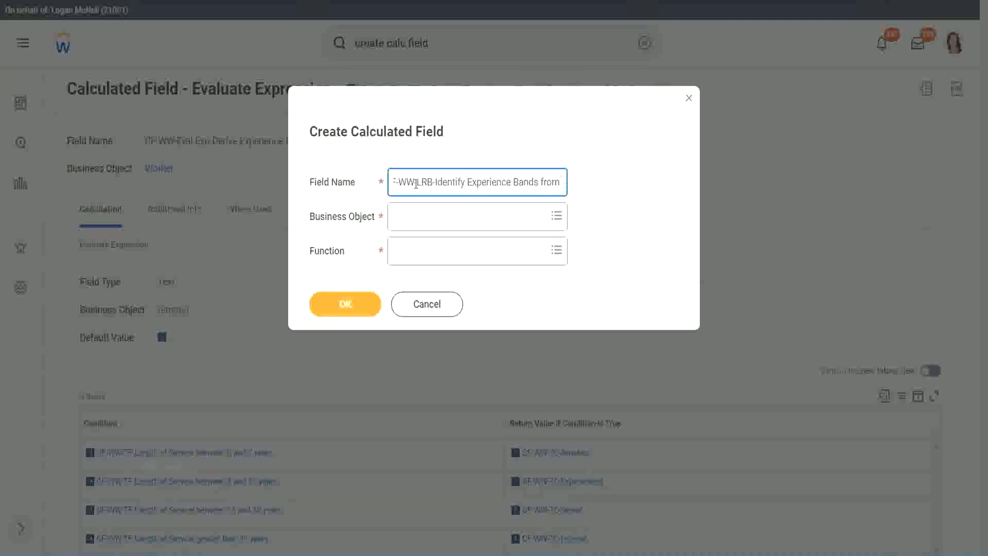
{"action": "type", "text": " years of Service"}
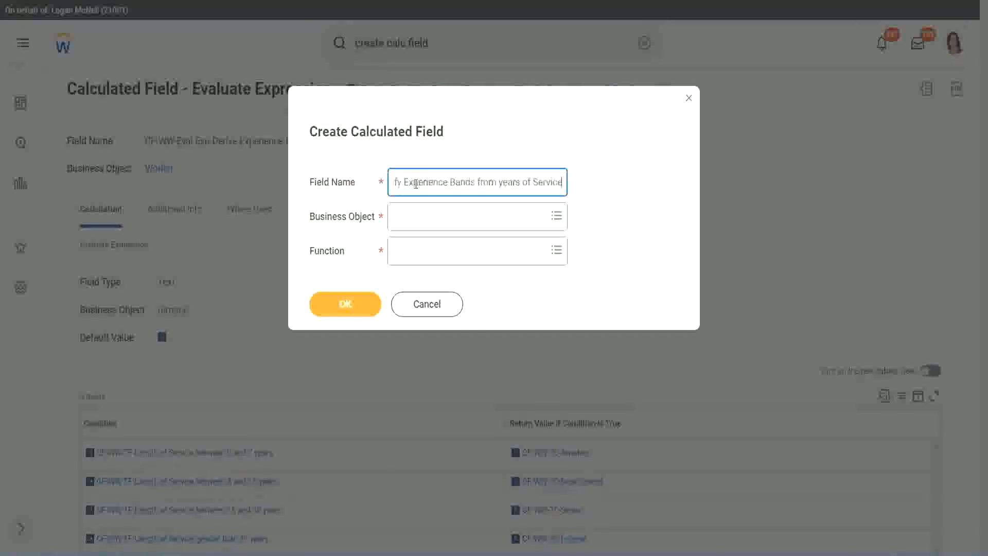
{"action": "key", "text": "Tab"}
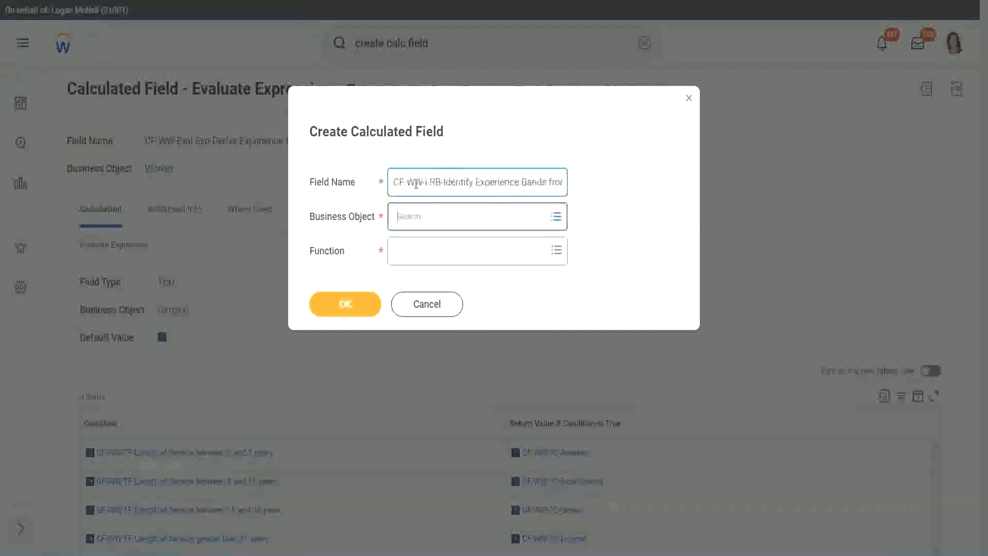
Set the business object to Worker and the function to Lookup Range Band, and confirm the new field
{"action": "type", "text": "wor"}
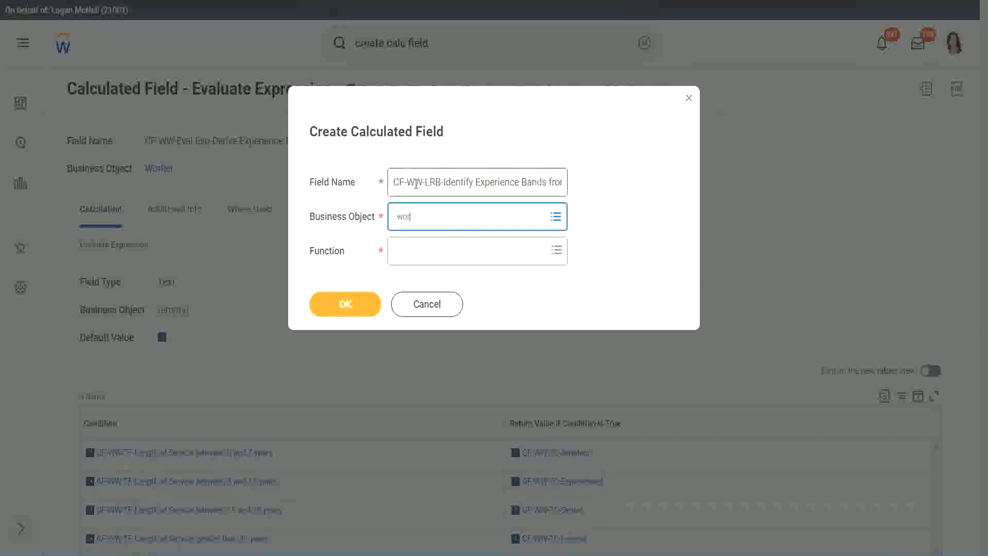
{"action": "type", "text": "ker"}
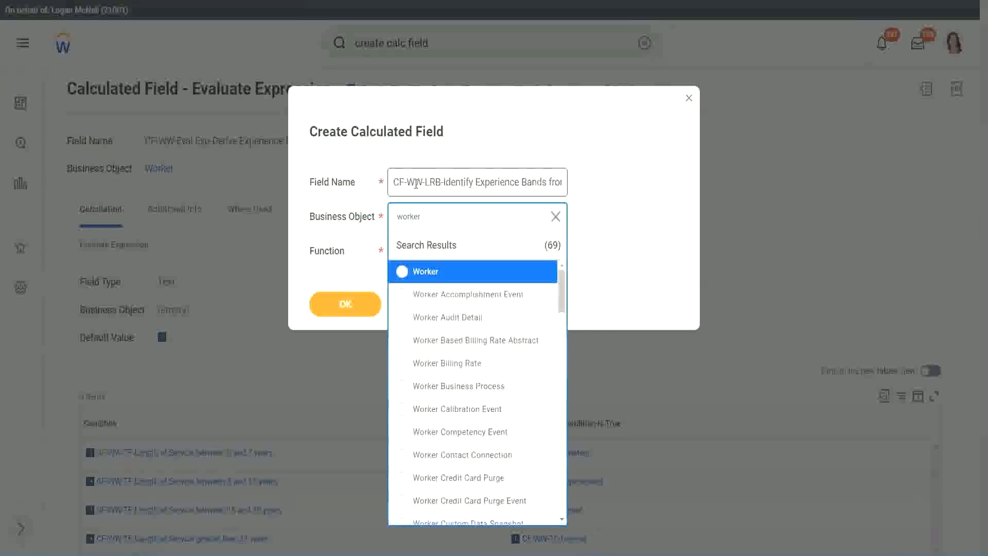
{"action": "key", "text": "Return"}
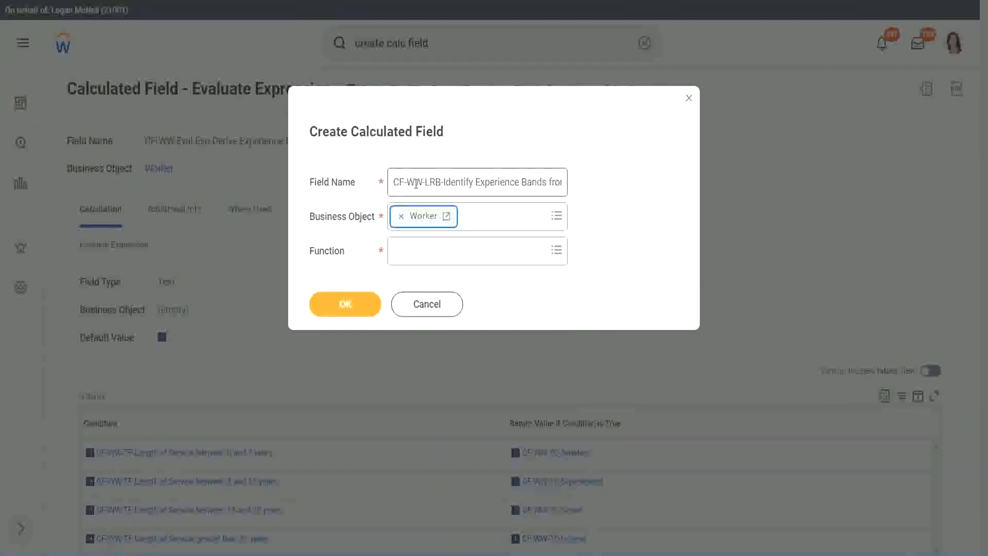
{"action": "key", "text": "Tab"}
{"action": "type", "text": "lrb"}
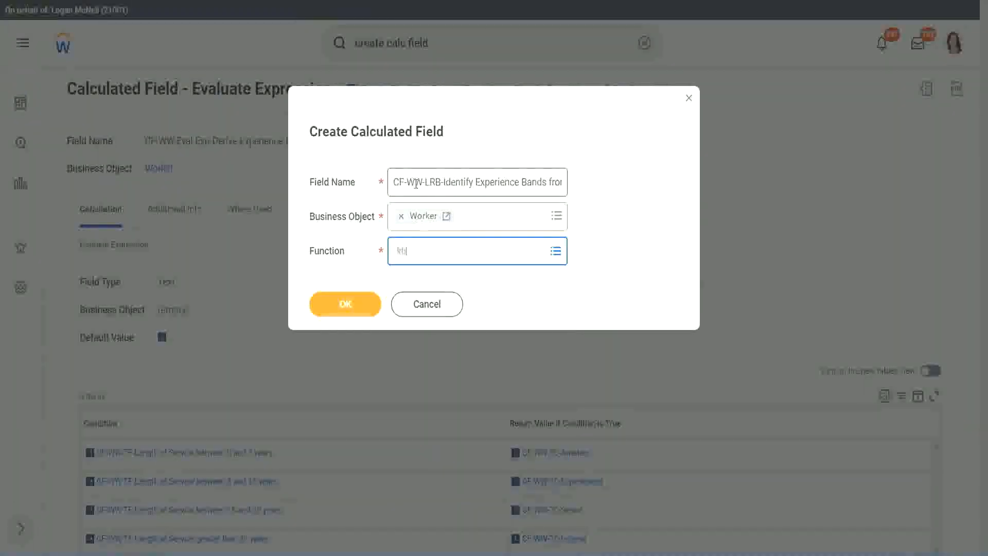
{"action": "key", "text": "Return"}
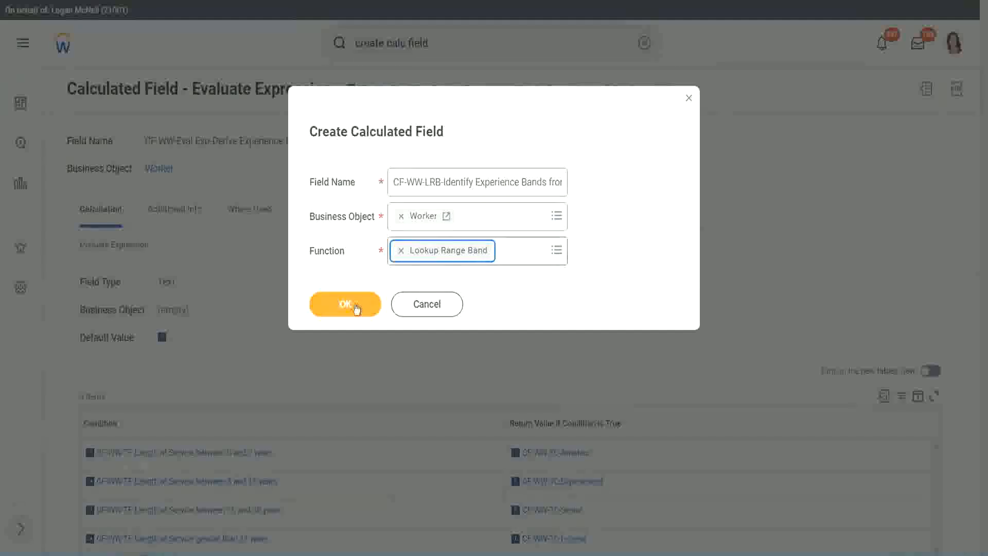
{"action": "left_click", "coordinate": [353, 306]}
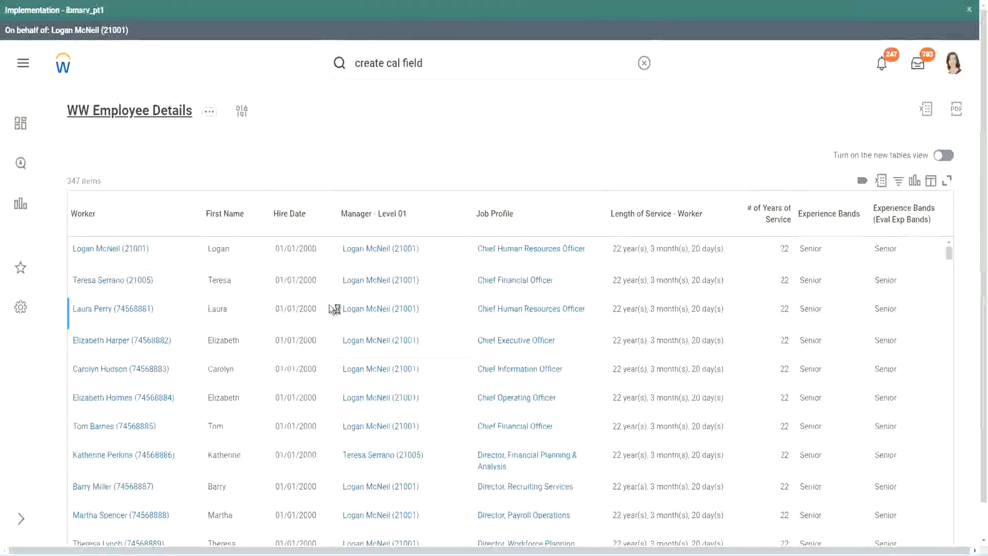
Copy the name "CF-WW-Convert Text To Number-Number of Years from Length of Service" from the WW Employee Details report and select it as source field
{"action": "scroll", "coordinate": [330, 335], "scroll_direction": "down", "scroll_amount": 6}
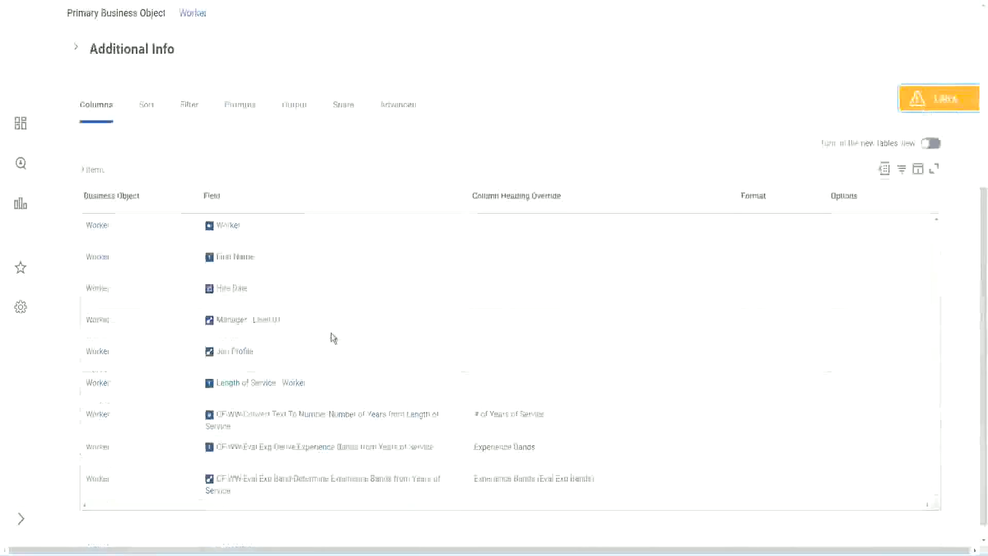
{"action": "right_click", "coordinate": [311, 400]}
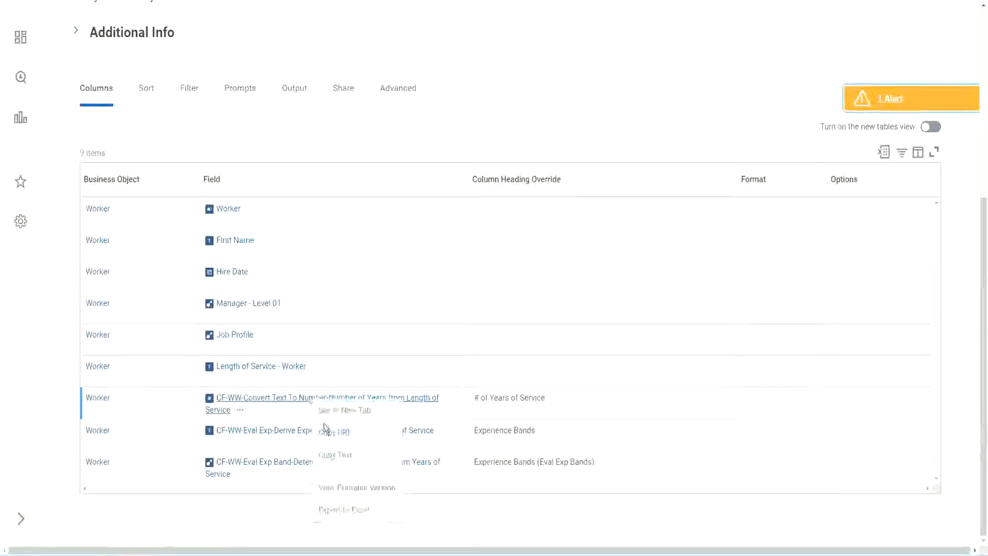
{"action": "left_click", "coordinate": [339, 455]}
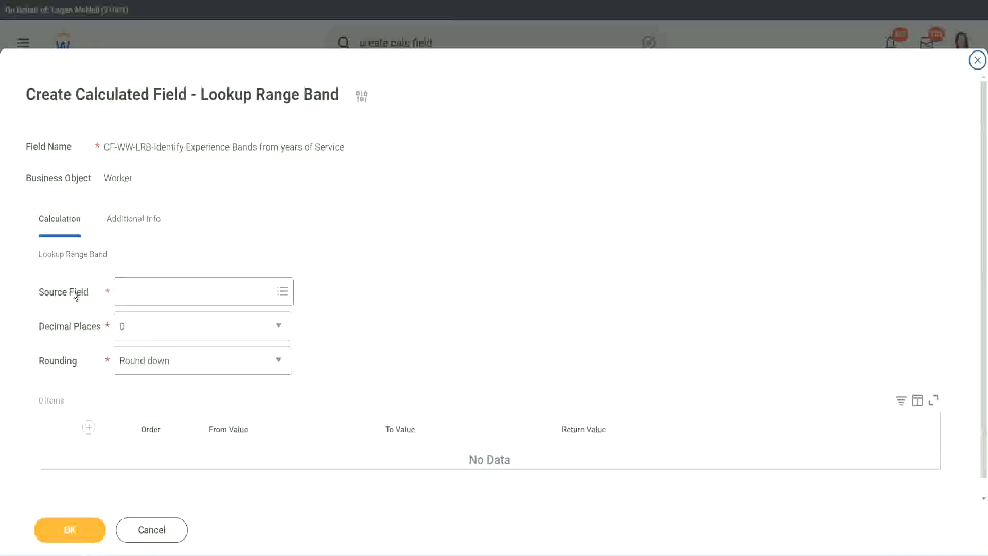
{"action": "left_click", "coordinate": [154, 292]}
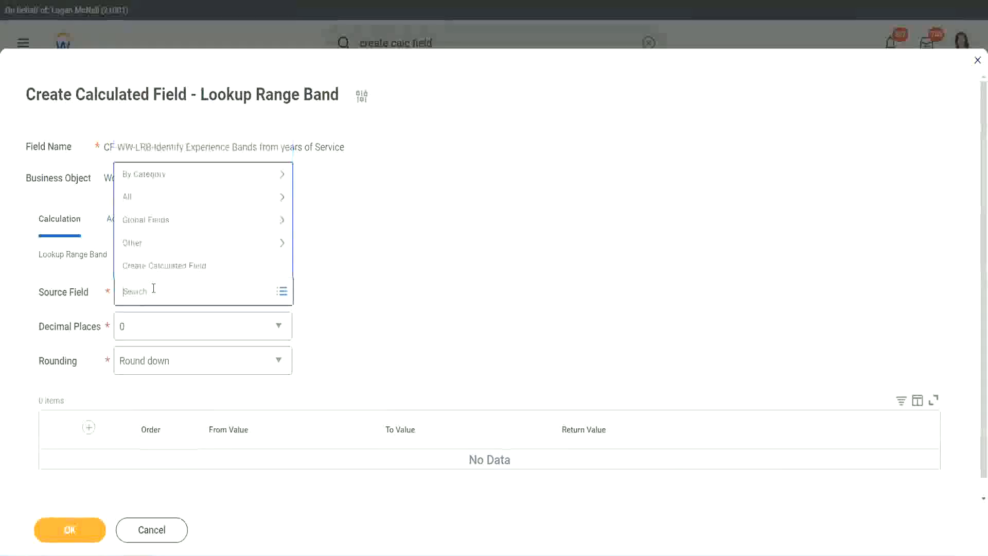
{"action": "key", "text": "ctrl+v"}
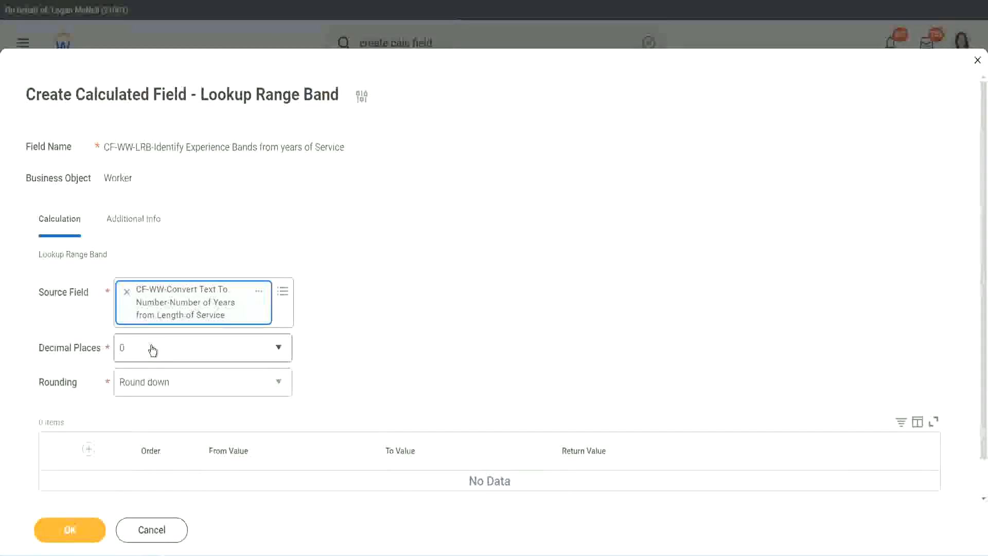
Keep the decimal places at 0 and set the rounding to Round
{"action": "left_click", "coordinate": [193, 354]}
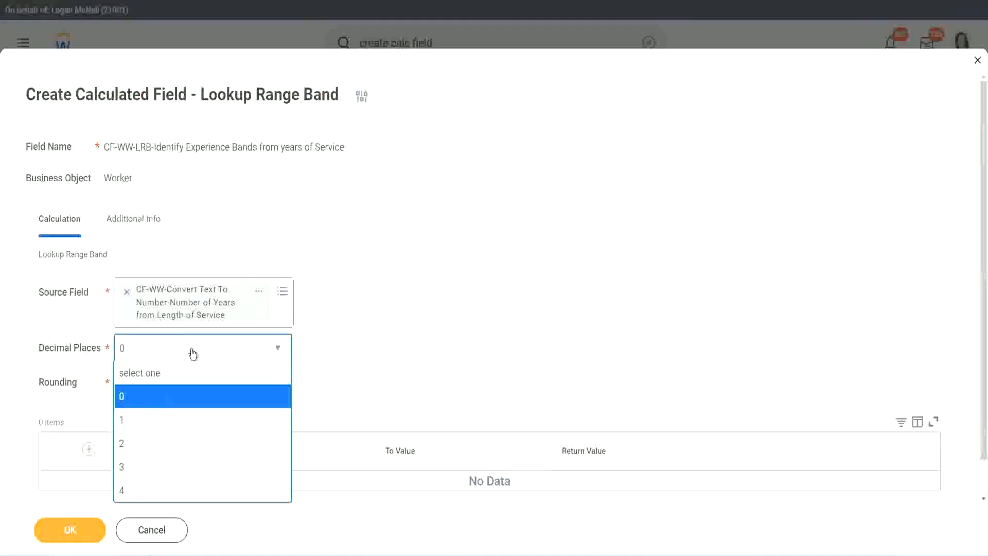
{"action": "left_click", "coordinate": [385, 337]}
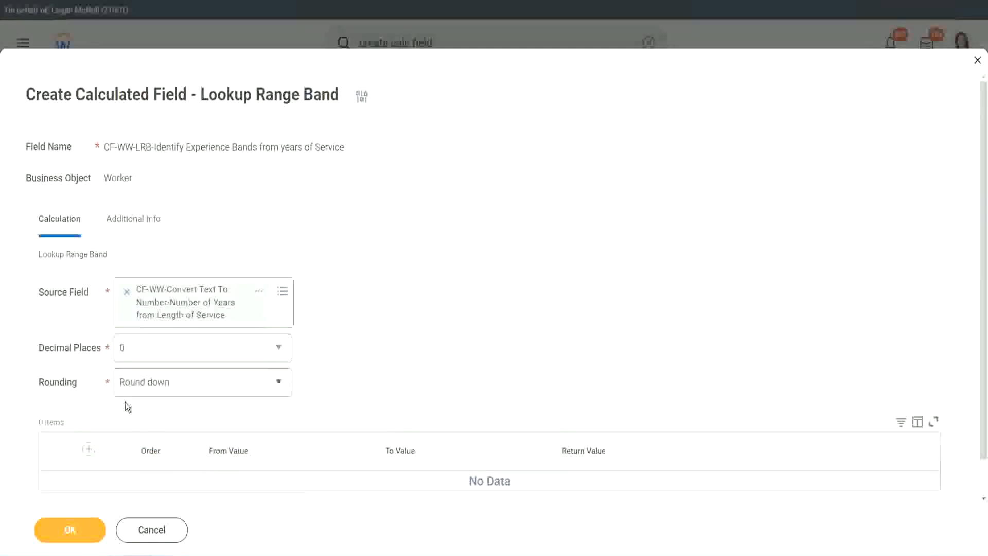
{"action": "left_click", "coordinate": [158, 383]}
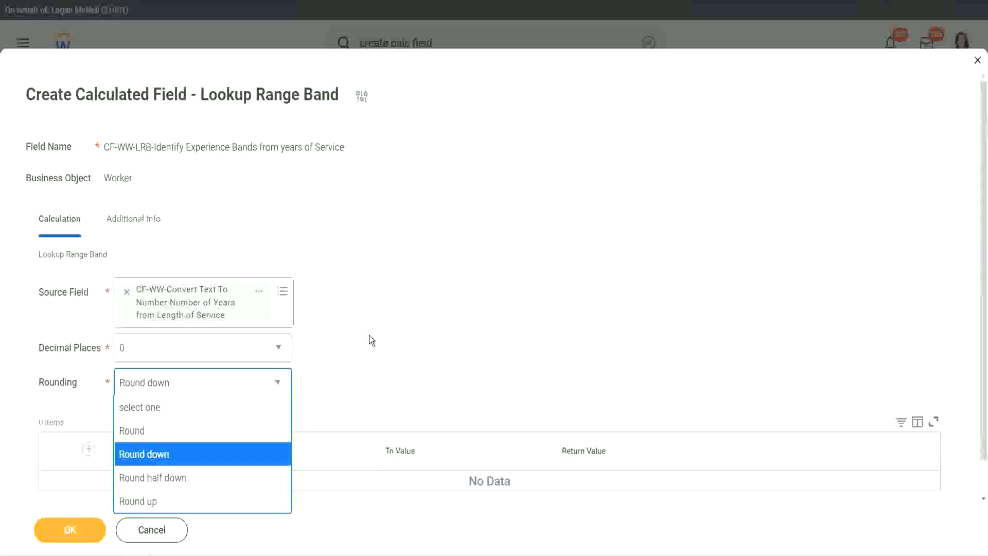
{"action": "left_click", "coordinate": [348, 378]}
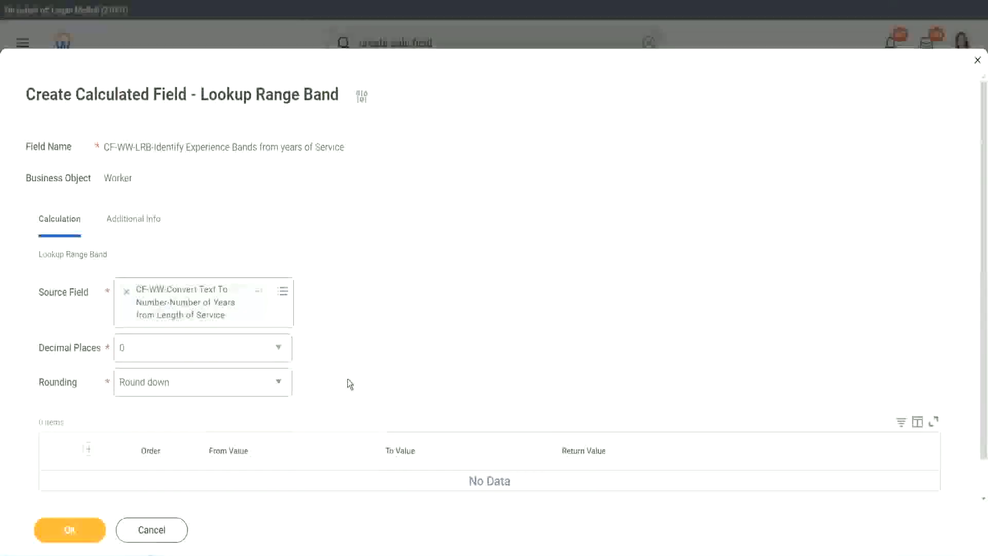
{"action": "left_click", "coordinate": [169, 387]}
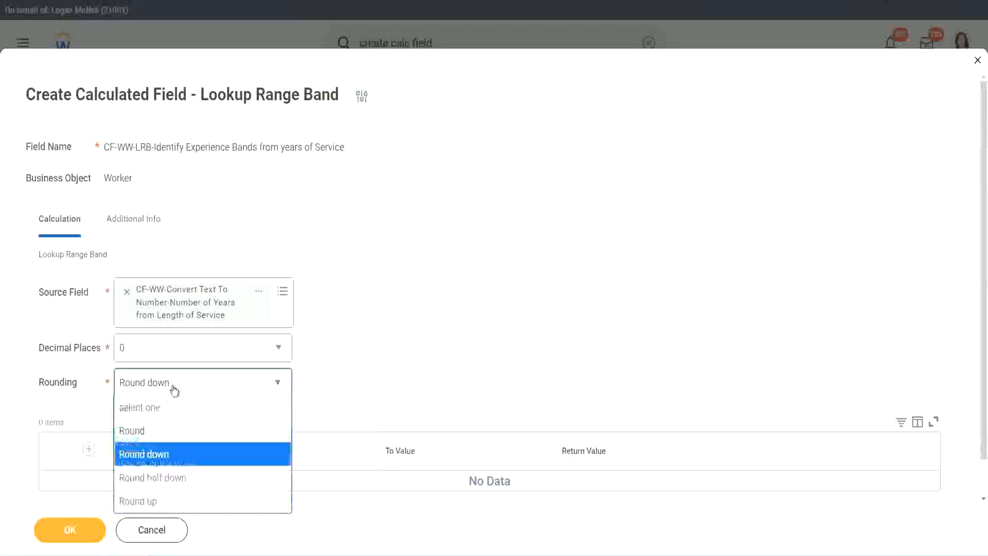
{"action": "left_click", "coordinate": [164, 432]}
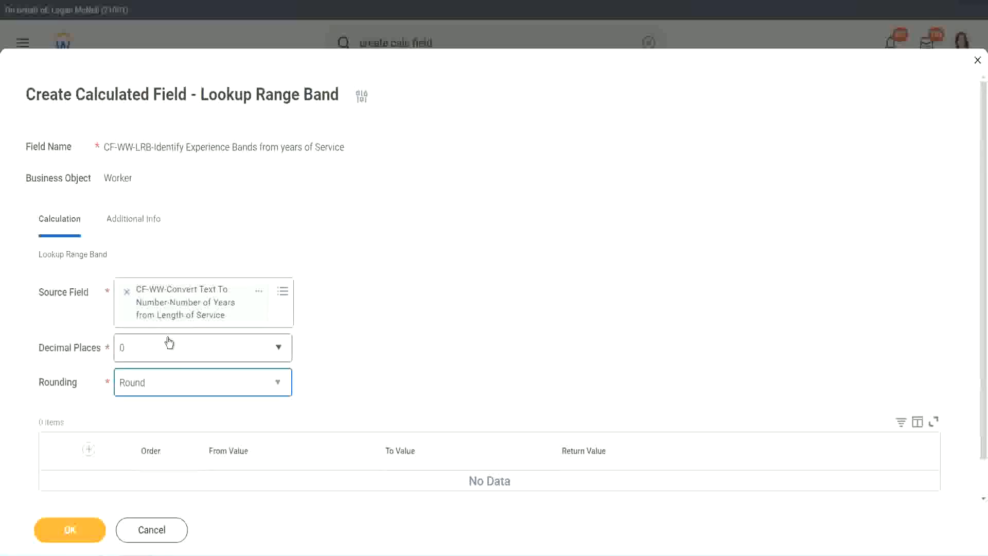
Add a range band row from 0 to 7 with the return value "Amateur"
{"action": "left_click", "coordinate": [90, 450]}
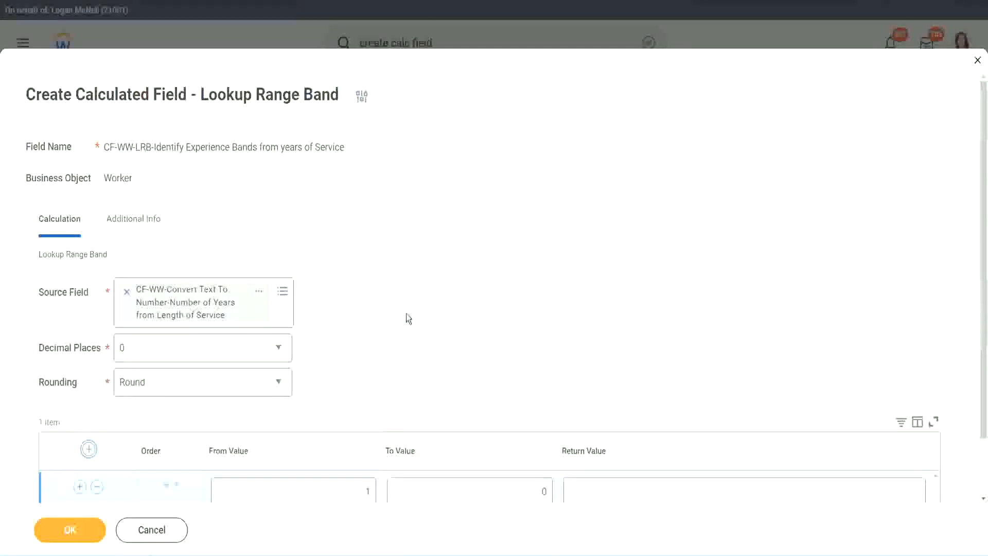
{"action": "scroll", "coordinate": [406, 315], "scroll_direction": "down", "scroll_amount": 1}
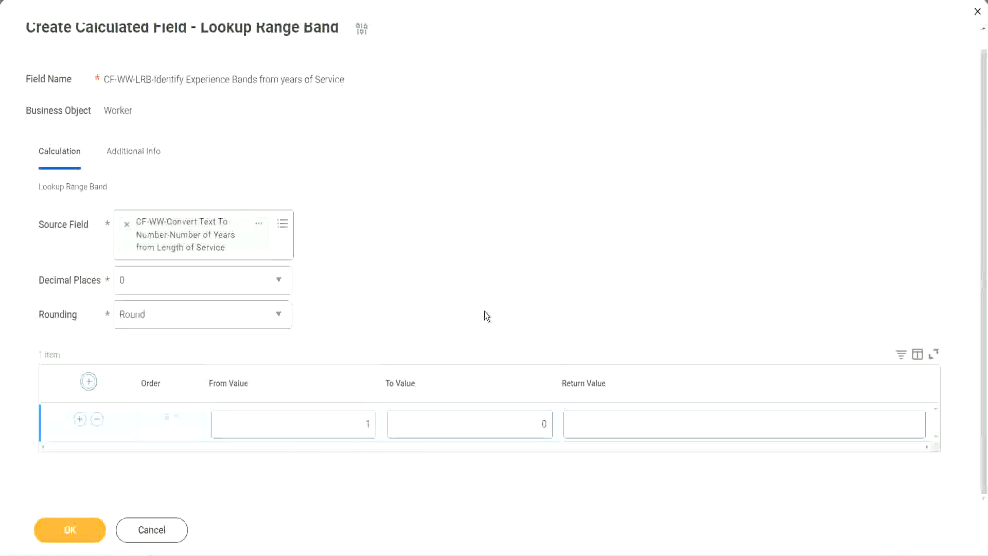
{"action": "left_click", "coordinate": [360, 428]}
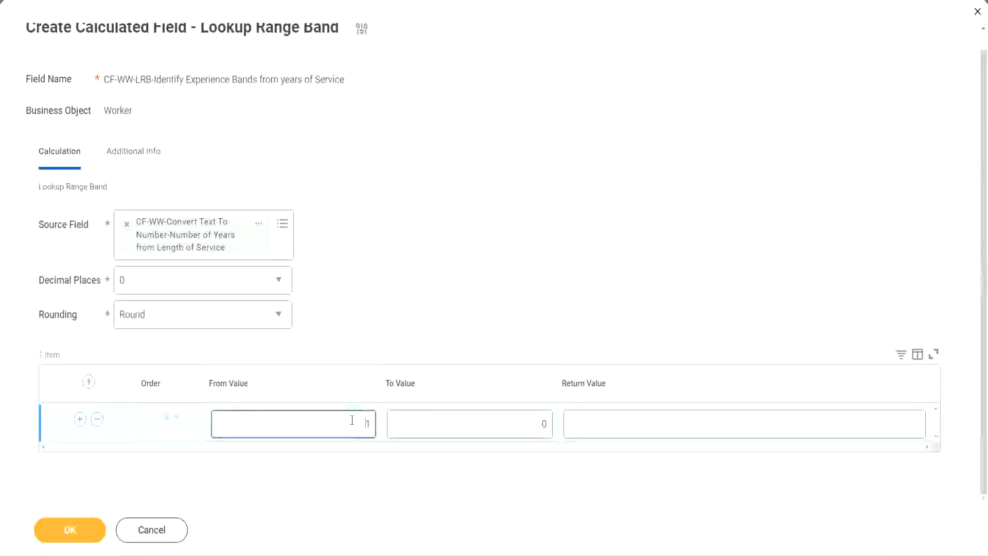
{"action": "type", "text": "0"}
{"action": "key", "text": "Tab"}
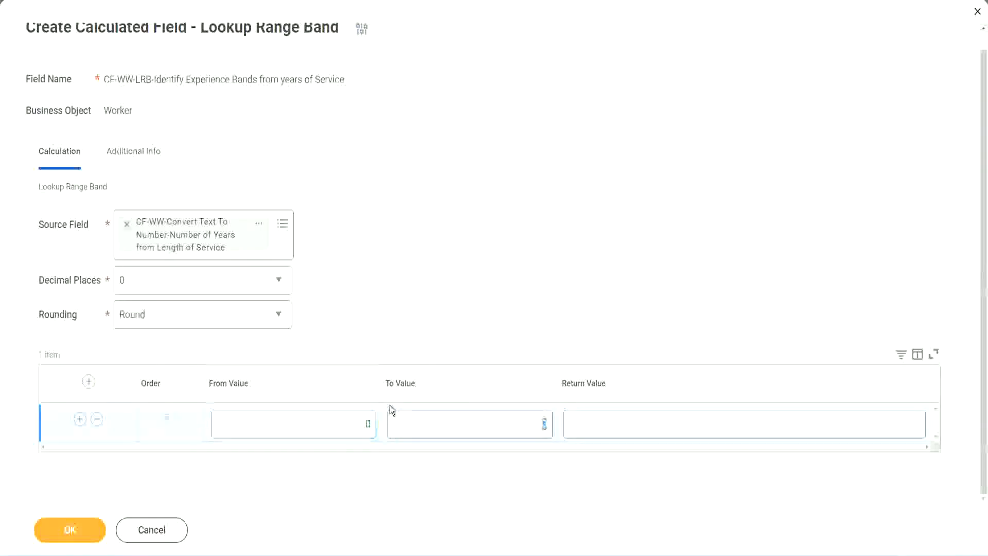
{"action": "type", "text": "7"}
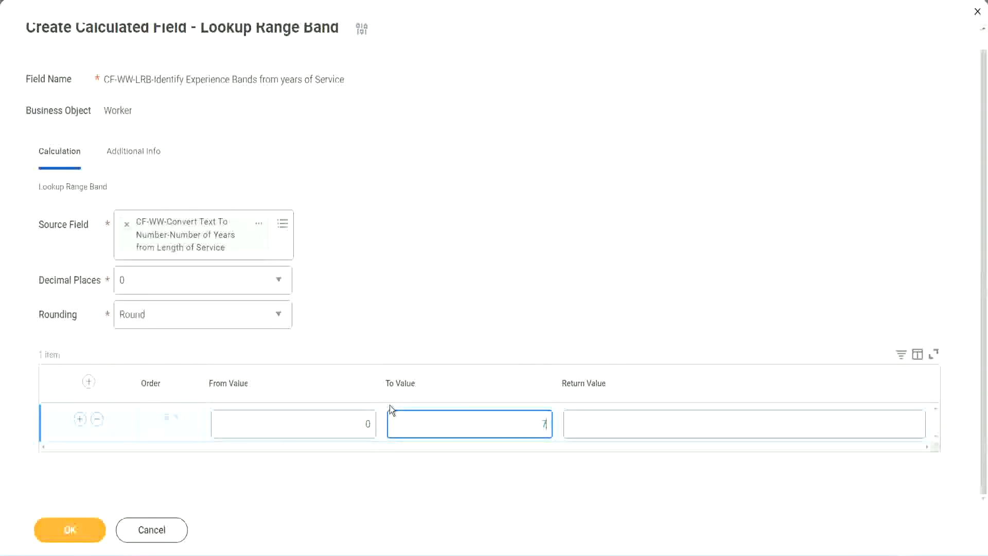
{"action": "key", "text": "Tab"}
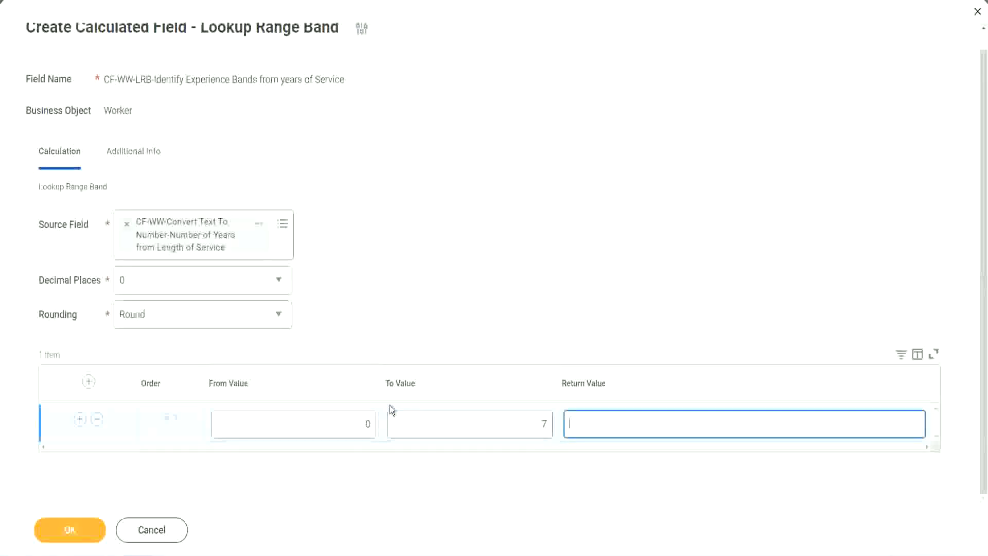
{"action": "type", "text": "Amateur"}
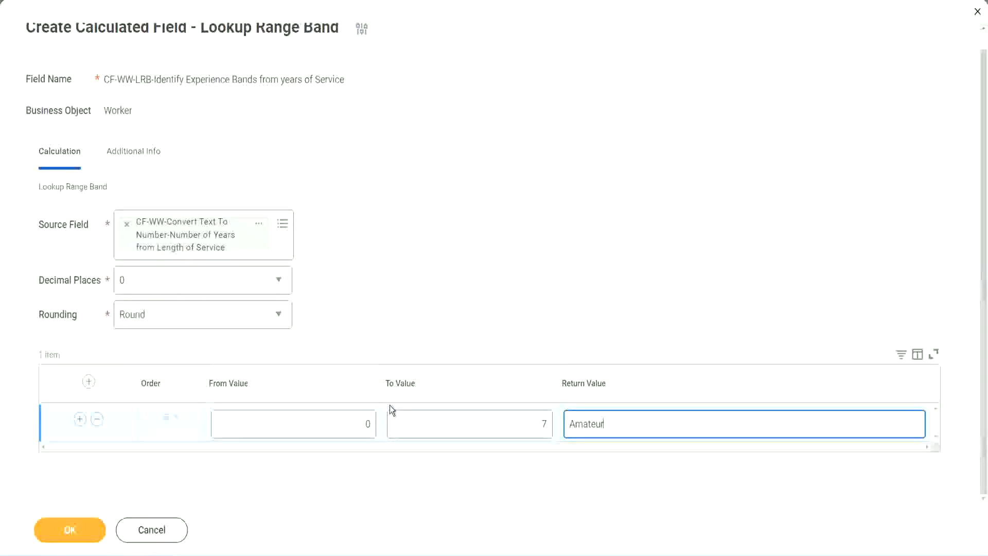
{"action": "left_click", "coordinate": [341, 423]}
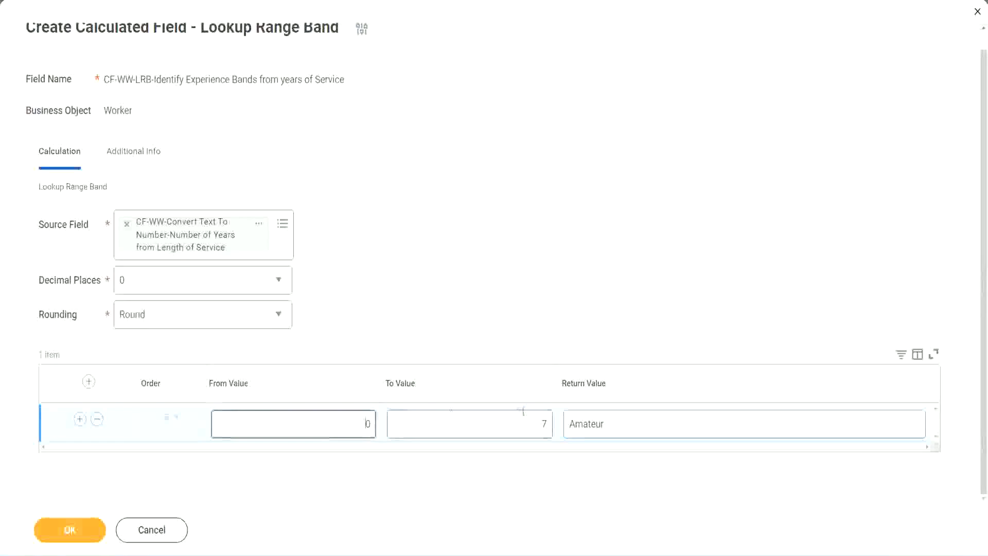
Add a second range band row from 8 to 15 with the return value "Experienced"
{"action": "left_click", "coordinate": [534, 417]}
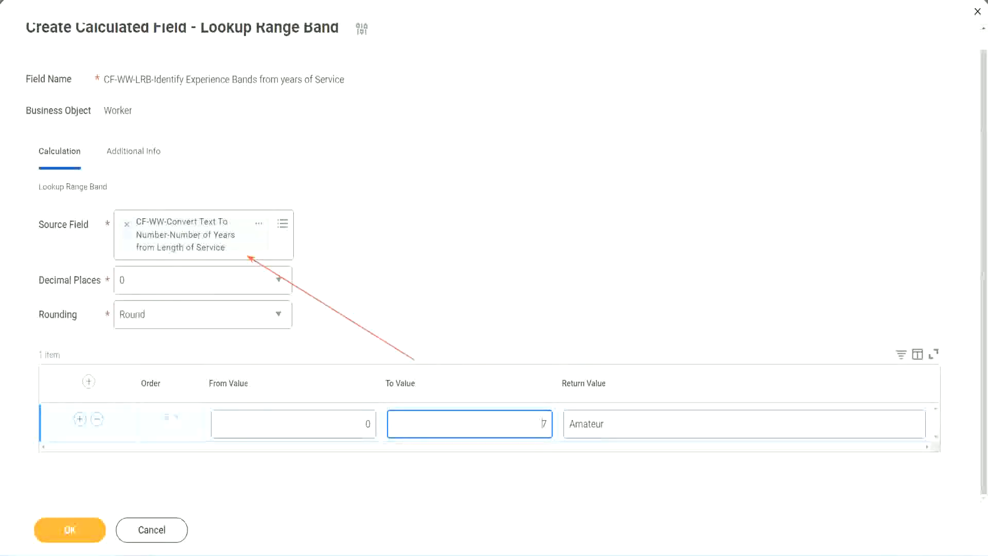
{"action": "left_click", "coordinate": [80, 419]}
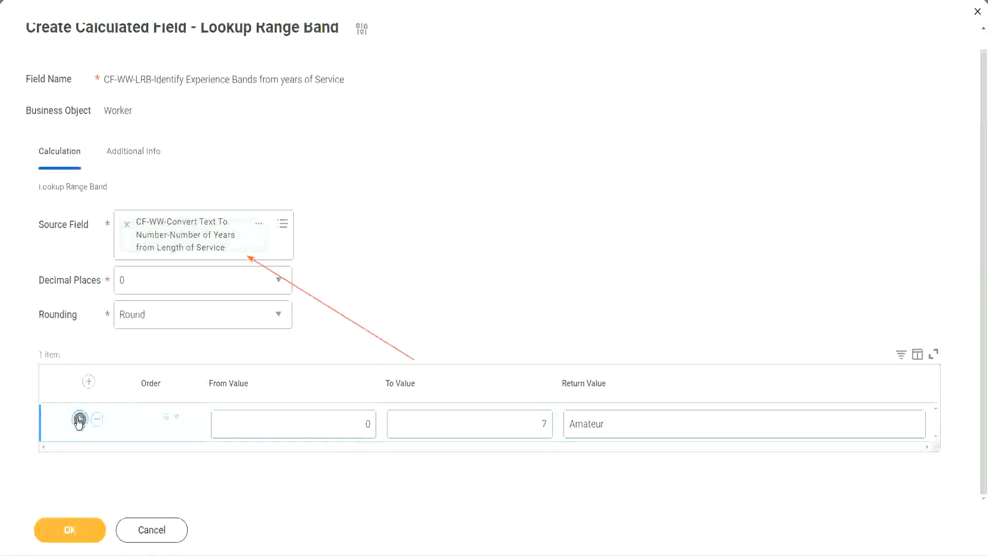
{"action": "double_click", "coordinate": [367, 461]}
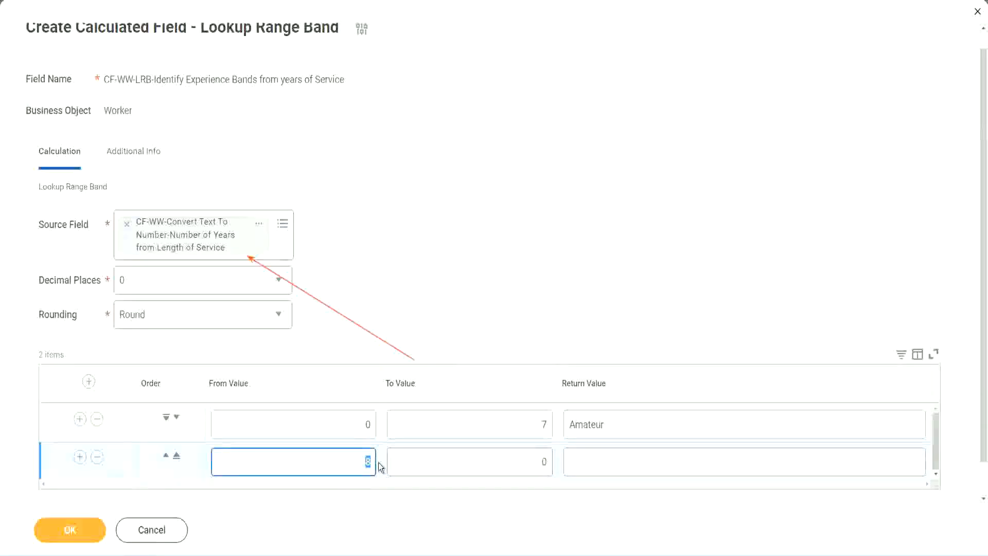
{"action": "left_click", "coordinate": [355, 425]}
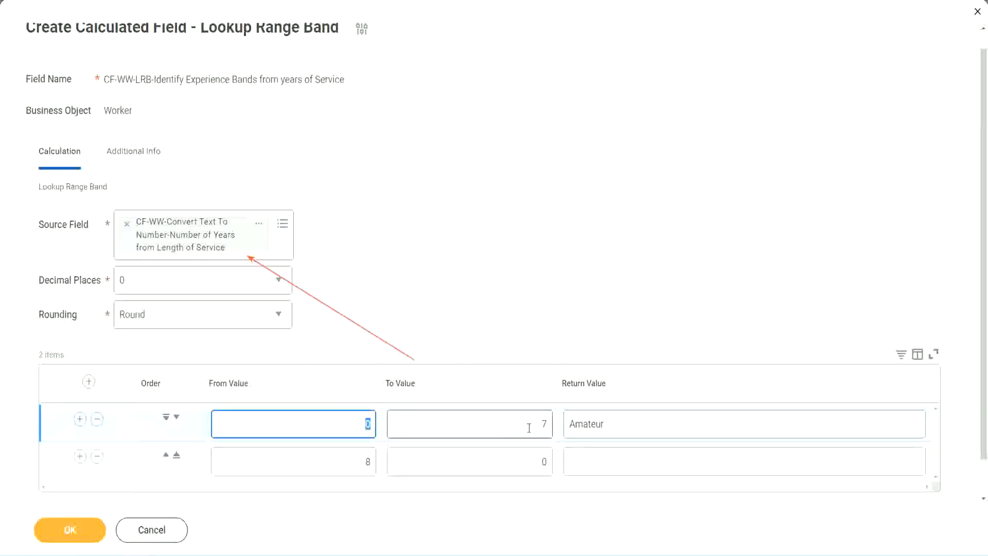
{"action": "left_click", "coordinate": [537, 426]}
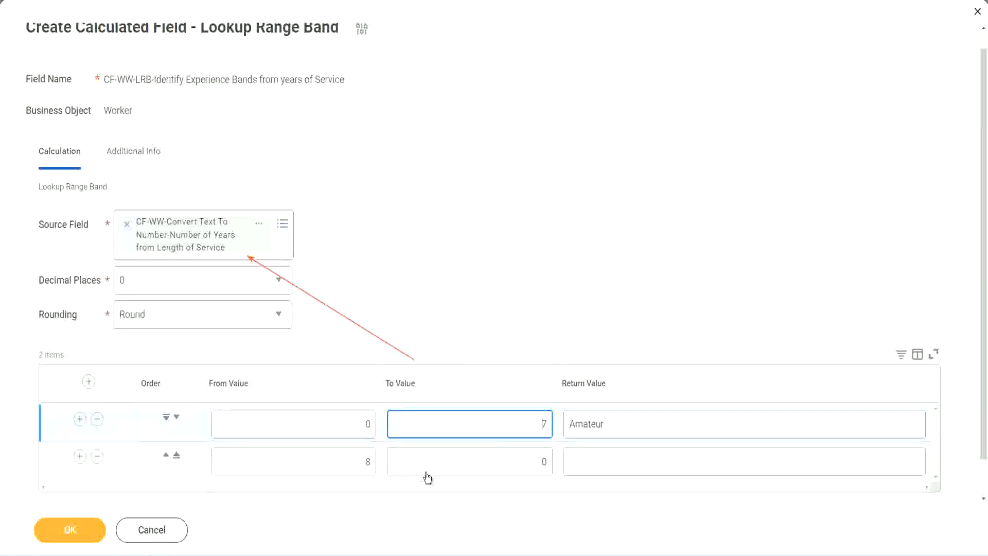
{"action": "double_click", "coordinate": [349, 461]}
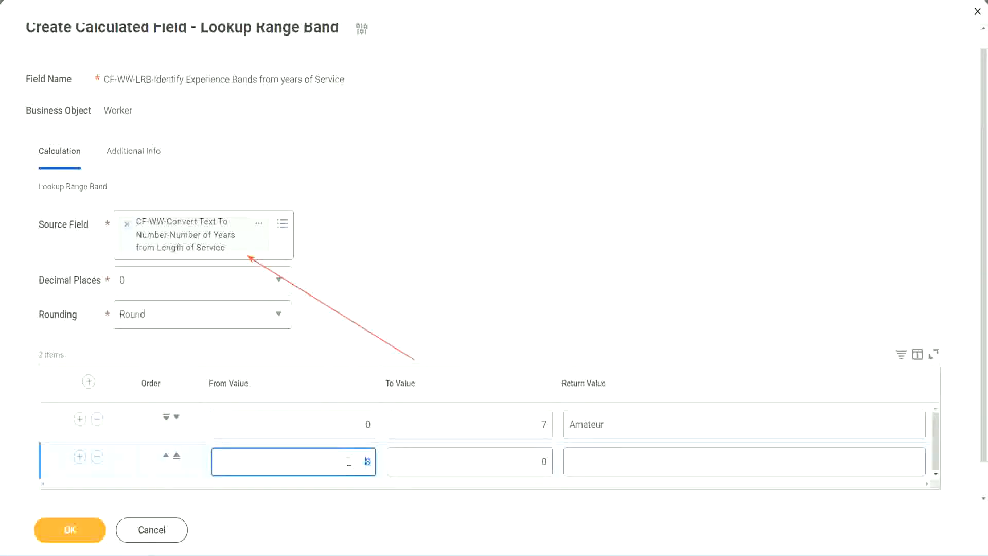
{"action": "left_click", "coordinate": [534, 462]}
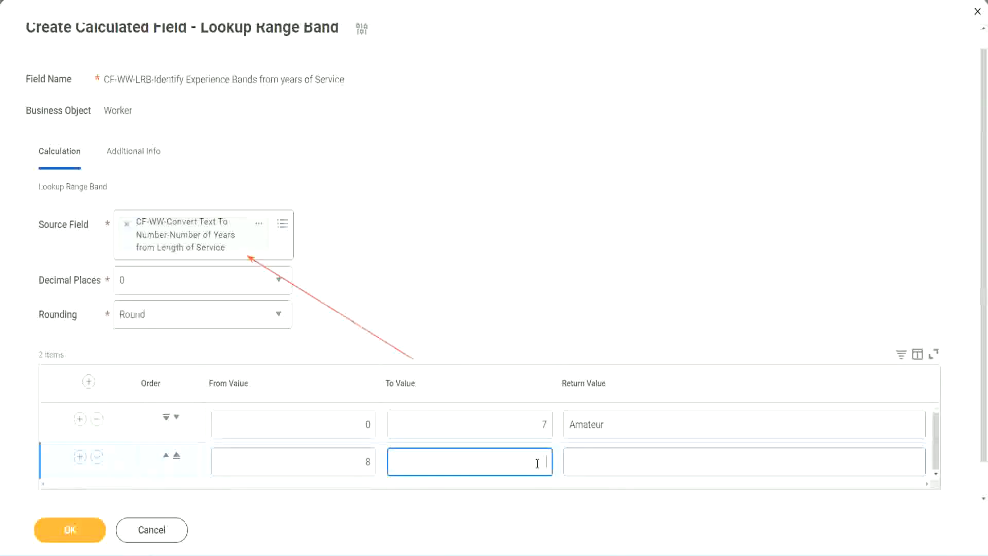
{"action": "type", "text": "15"}
{"action": "left_click", "coordinate": [609, 459]}
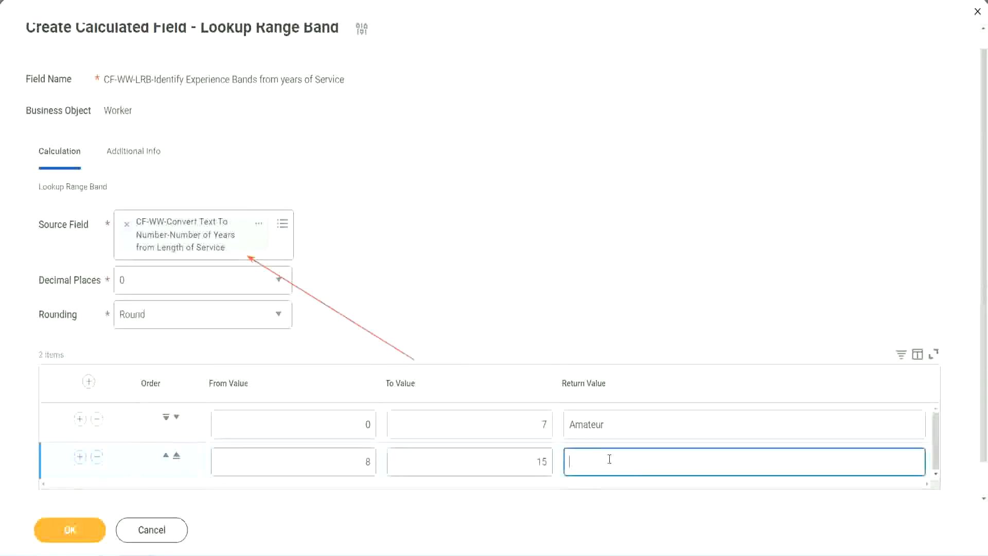
{"action": "type", "text": "Experienced"}
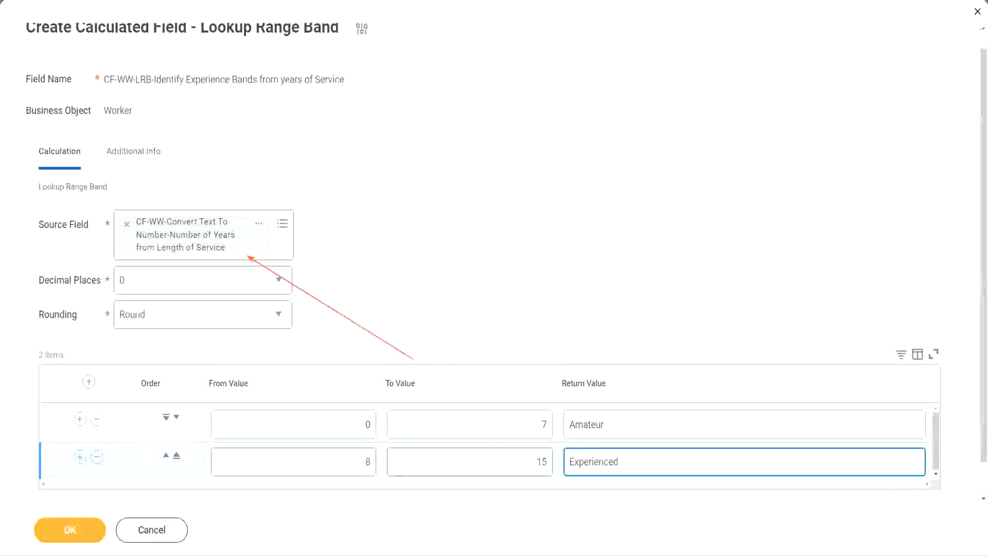
Add a third range band row from 16 to 30 with the return value "Senior"
{"action": "left_click", "coordinate": [79, 456]}
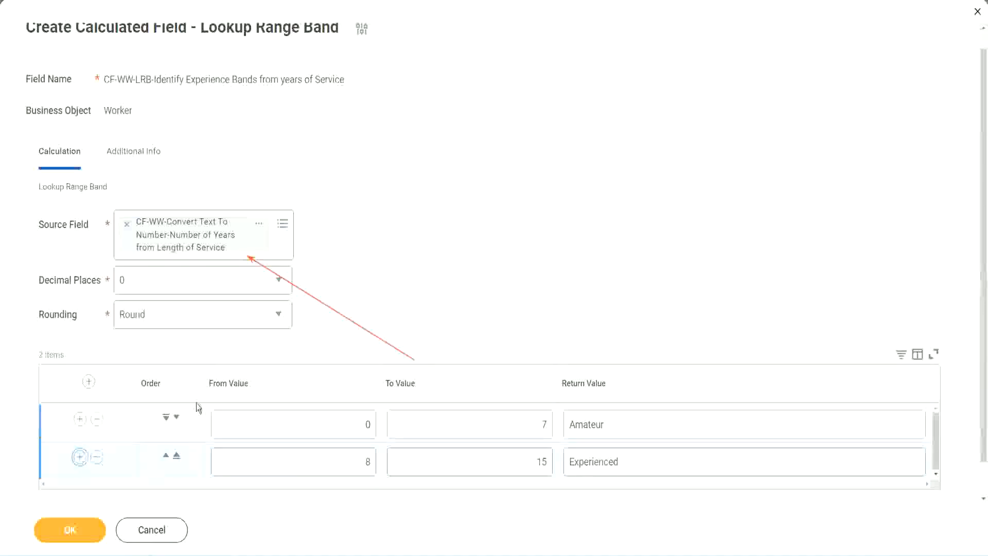
{"action": "scroll", "coordinate": [388, 295], "scroll_direction": "down", "scroll_amount": 2}
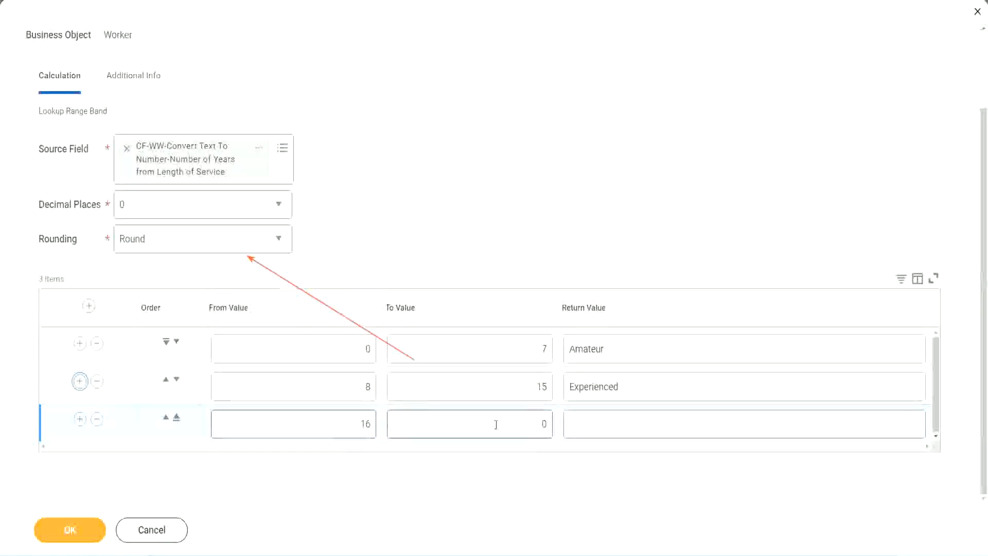
{"action": "left_click", "coordinate": [525, 423]}
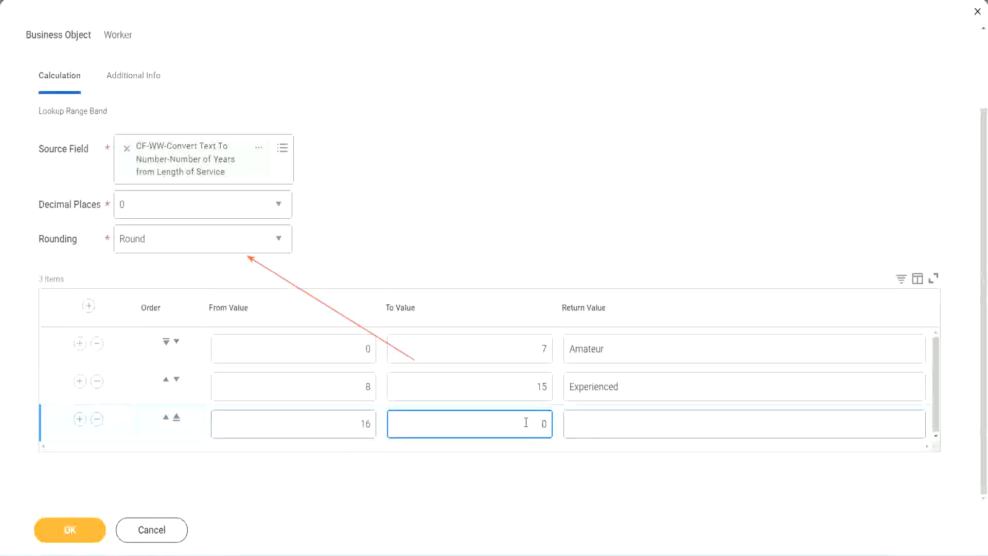
{"action": "type", "text": "30"}
{"action": "key", "text": "Tab"}
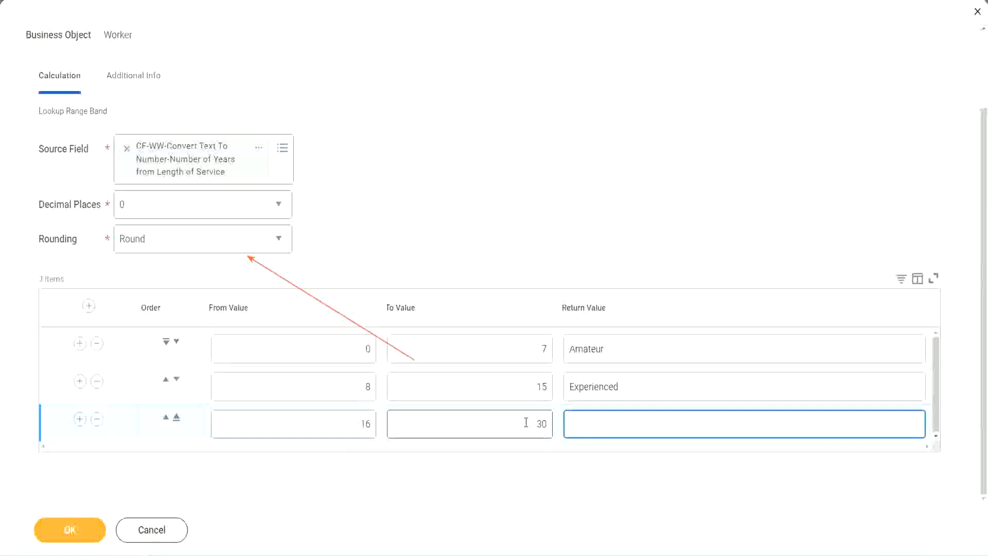
{"action": "type", "text": "Senior"}
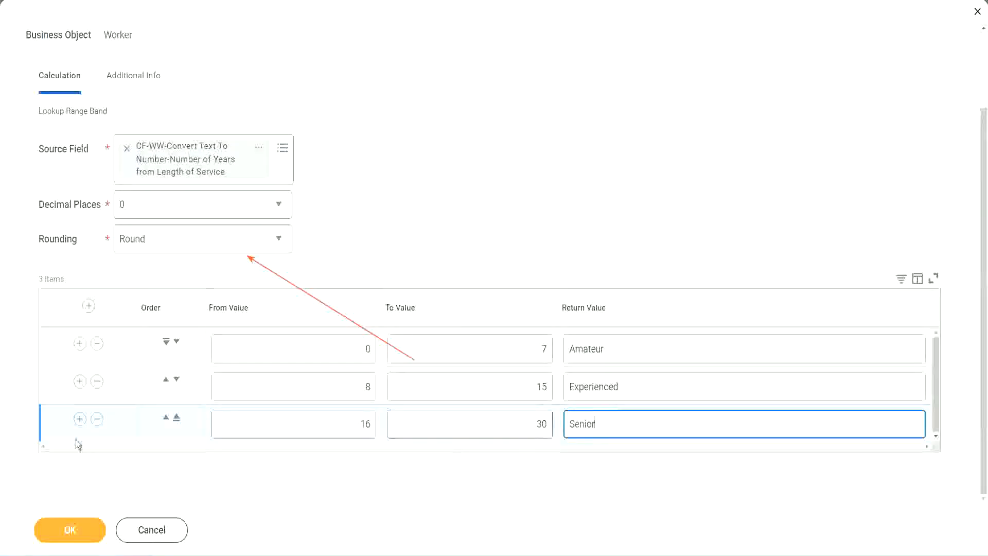
Add a fourth range band row from 31 to 1000 with the return value "Legend"
{"action": "left_click", "coordinate": [79, 419]}
{"action": "scroll", "coordinate": [271, 415], "scroll_direction": "down", "scroll_amount": 1}
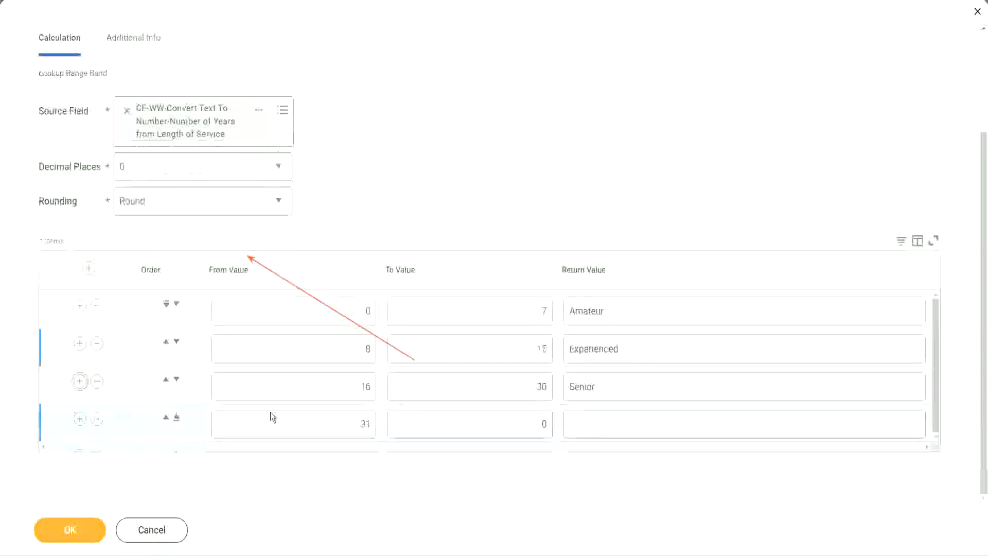
{"action": "left_click", "coordinate": [372, 422]}
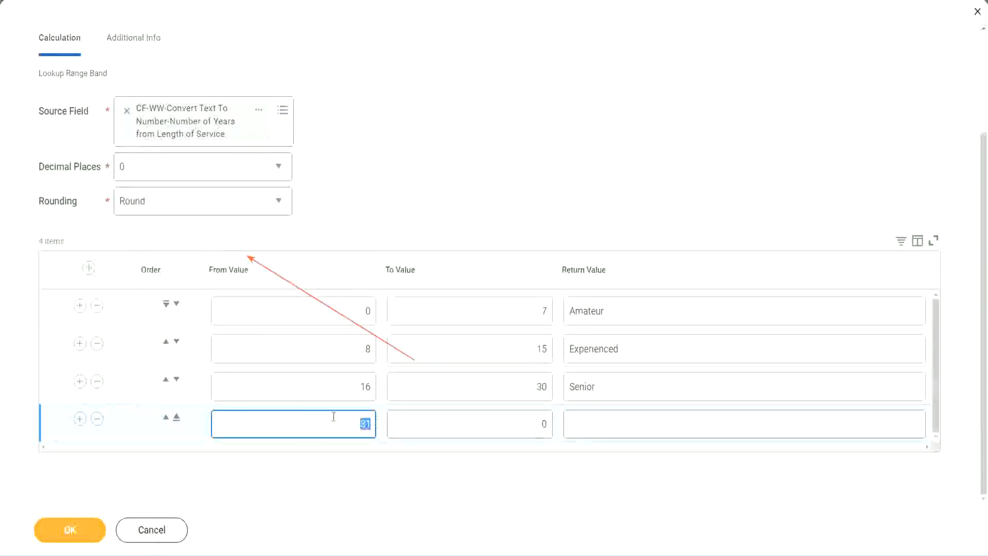
{"action": "left_click", "coordinate": [532, 424]}
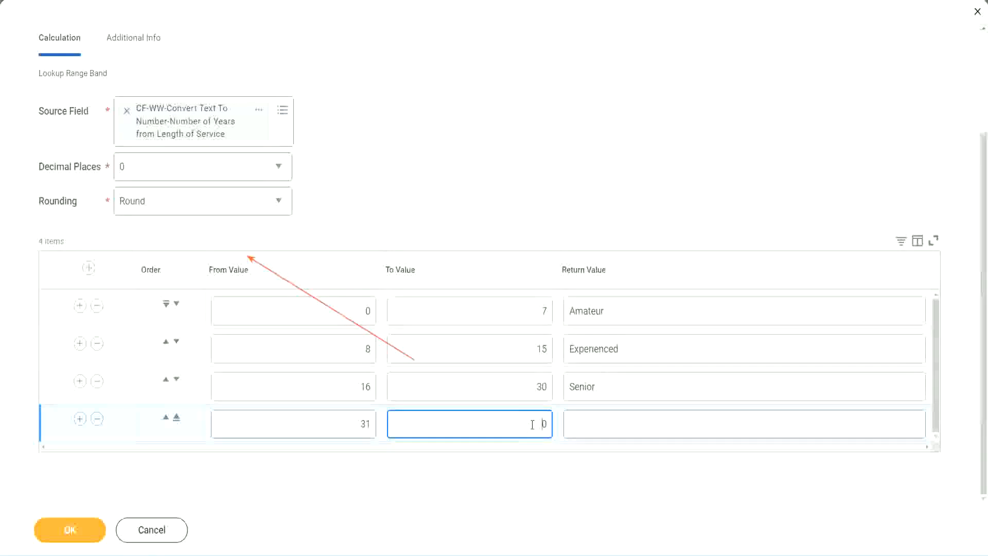
{"action": "type", "text": "1000"}
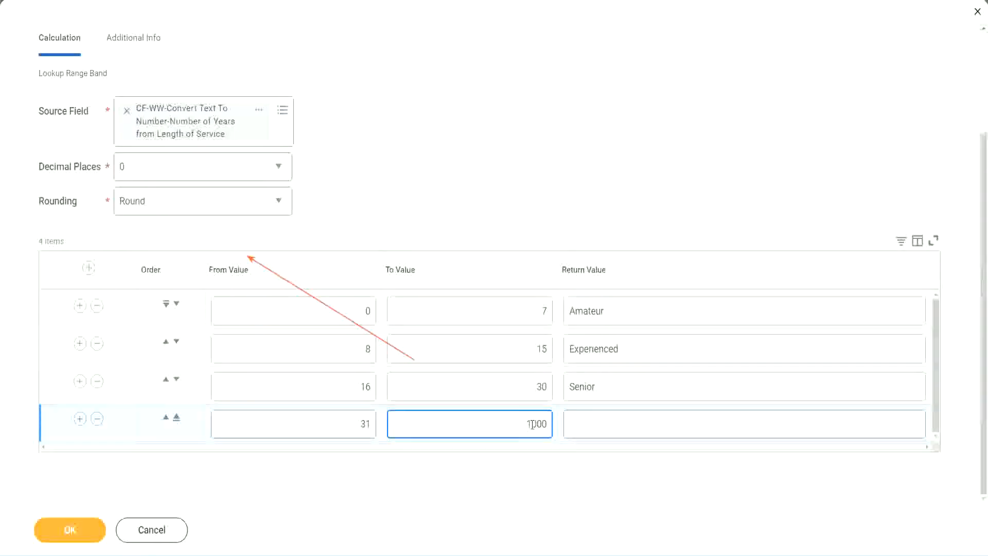
{"action": "left_click", "coordinate": [558, 420]}
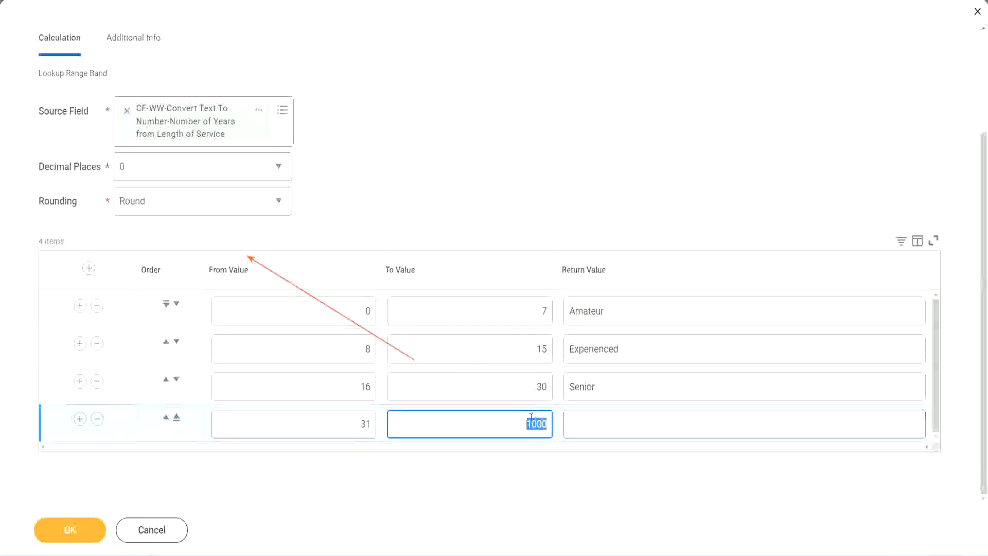
{"action": "left_click_drag", "start_coordinate": [518, 421], "coordinate": [554, 421]}
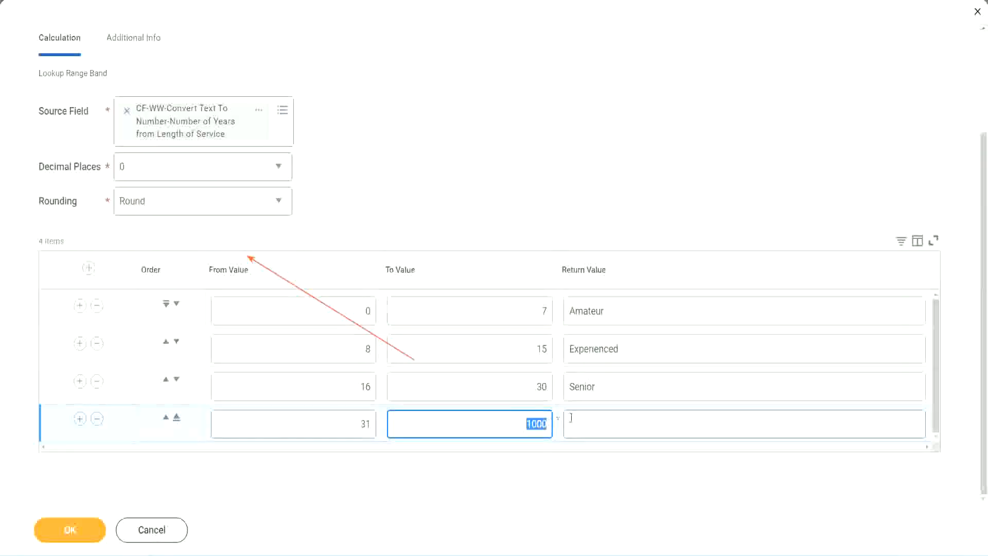
{"action": "left_click", "coordinate": [616, 423]}
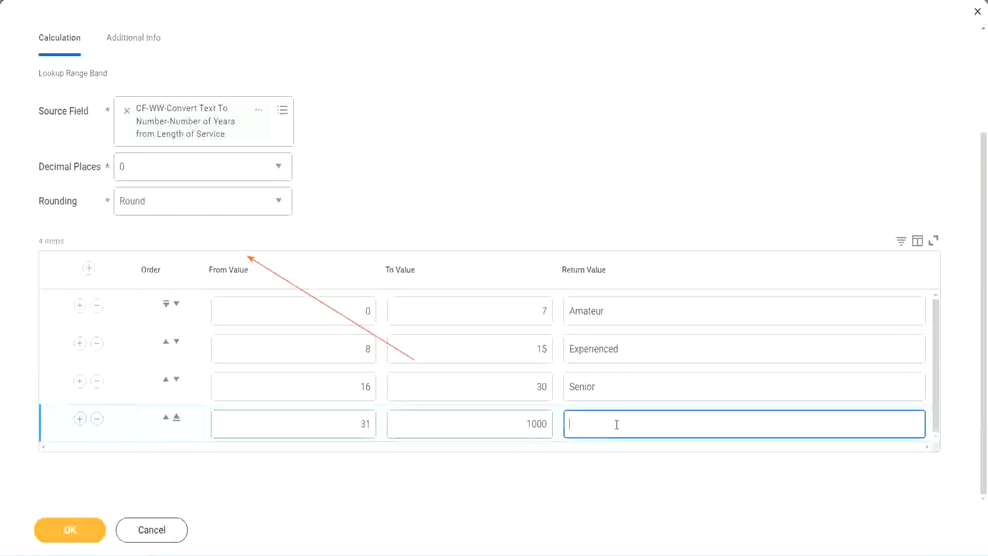
{"action": "type", "text": "Legend"}
{"action": "left_click", "coordinate": [461, 169]}
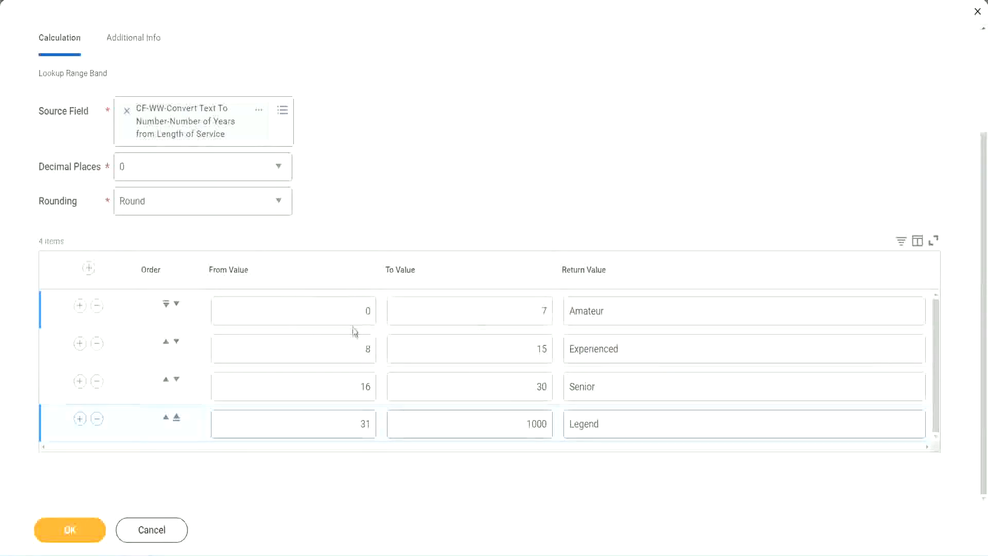
Review the from, to and return values of all range band rows from Amateur to Legend
{"action": "left_click", "coordinate": [642, 309]}
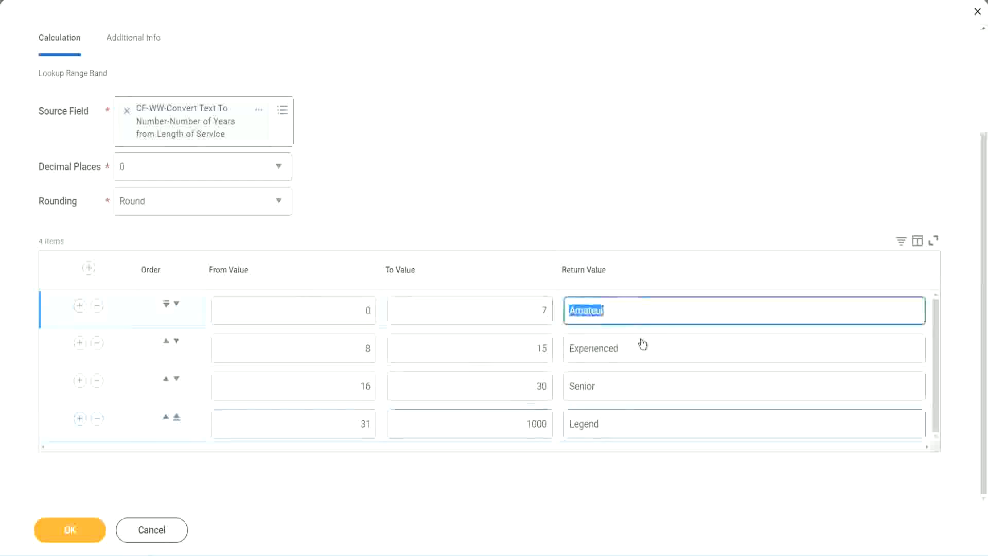
{"action": "left_click", "coordinate": [634, 355]}
{"action": "left_click", "coordinate": [625, 391]}
{"action": "left_click", "coordinate": [624, 424]}
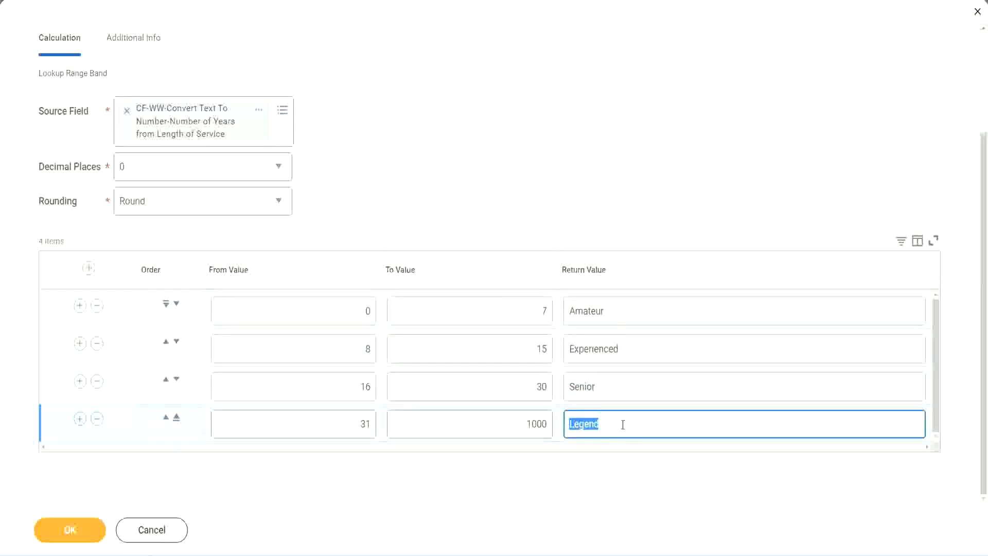
{"action": "left_click", "coordinate": [316, 315]}
{"action": "left_click", "coordinate": [505, 301]}
{"action": "left_click", "coordinate": [648, 319]}
{"action": "left_click", "coordinate": [638, 350]}
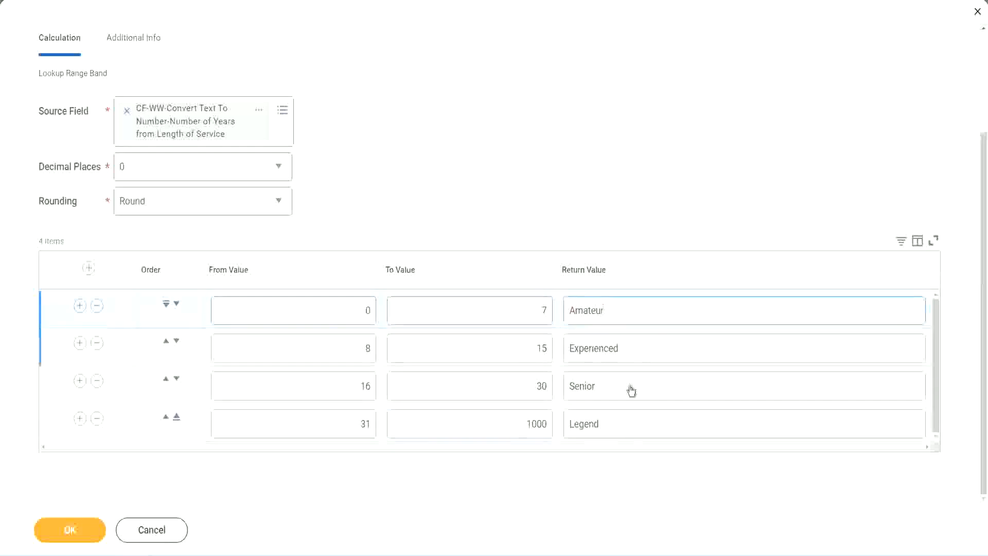
{"action": "left_click", "coordinate": [630, 388]}
{"action": "left_click", "coordinate": [620, 419]}
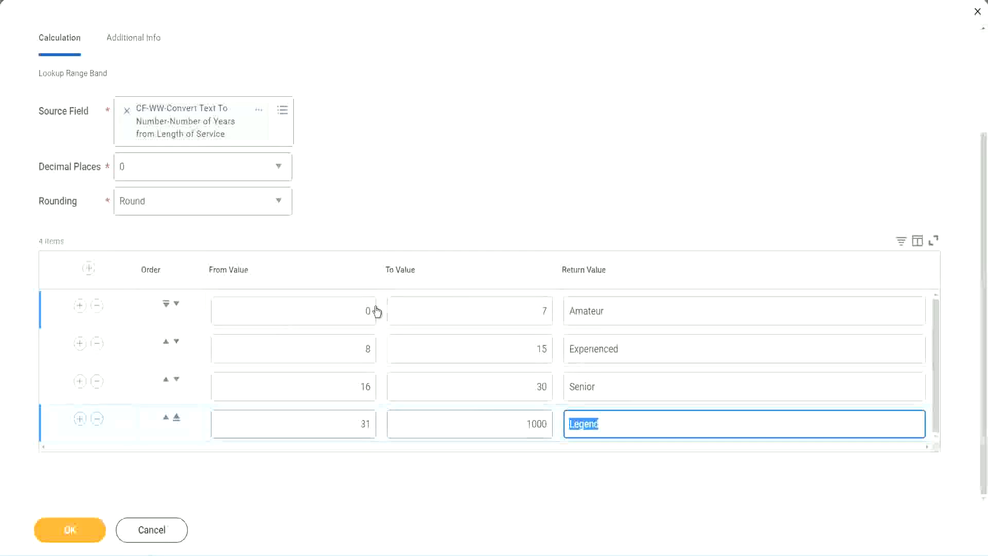
{"action": "left_click", "coordinate": [455, 222]}
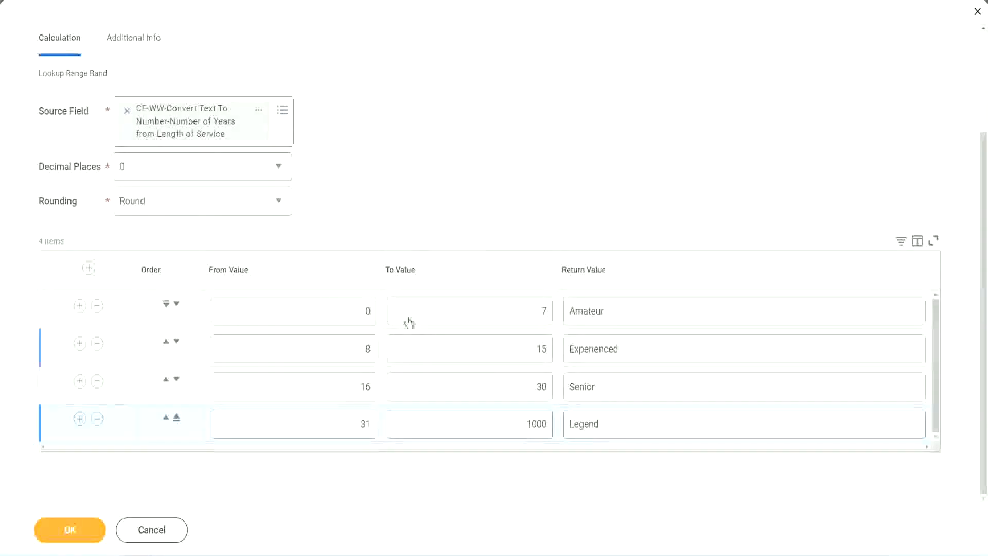
Save the Lookup Range Band calculated field and copy its name from the save confirmation
{"action": "left_click", "coordinate": [68, 529]}
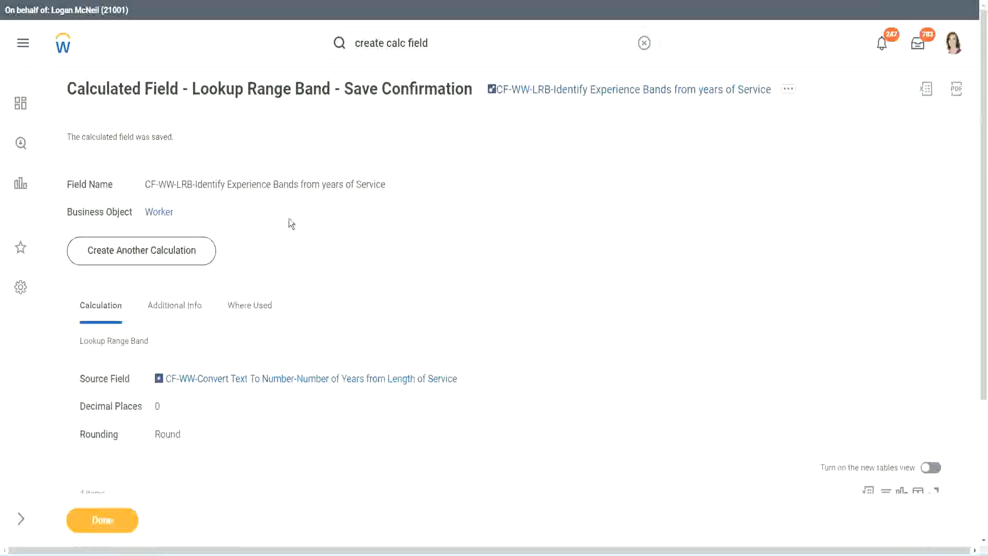
{"action": "right_click", "coordinate": [574, 94]}
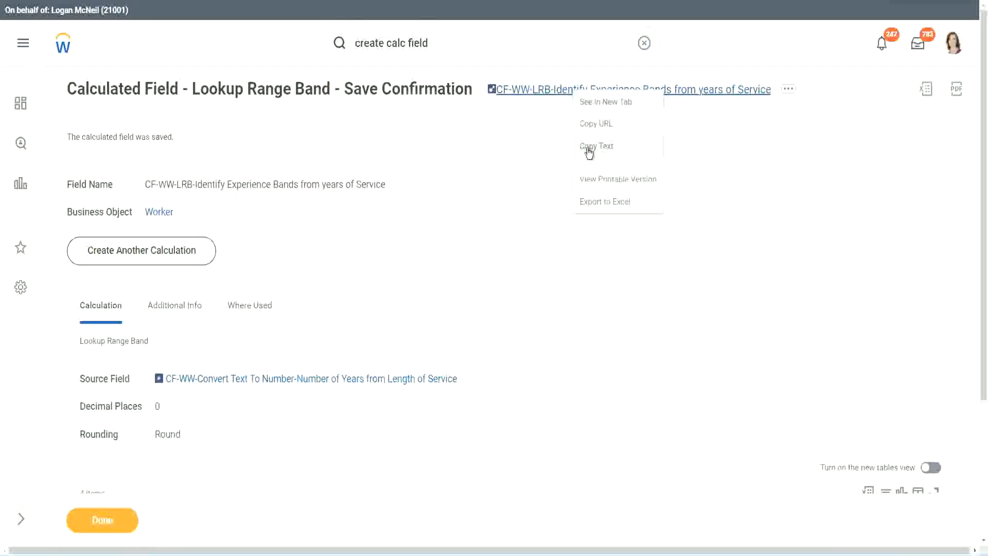
{"action": "left_click", "coordinate": [588, 150]}
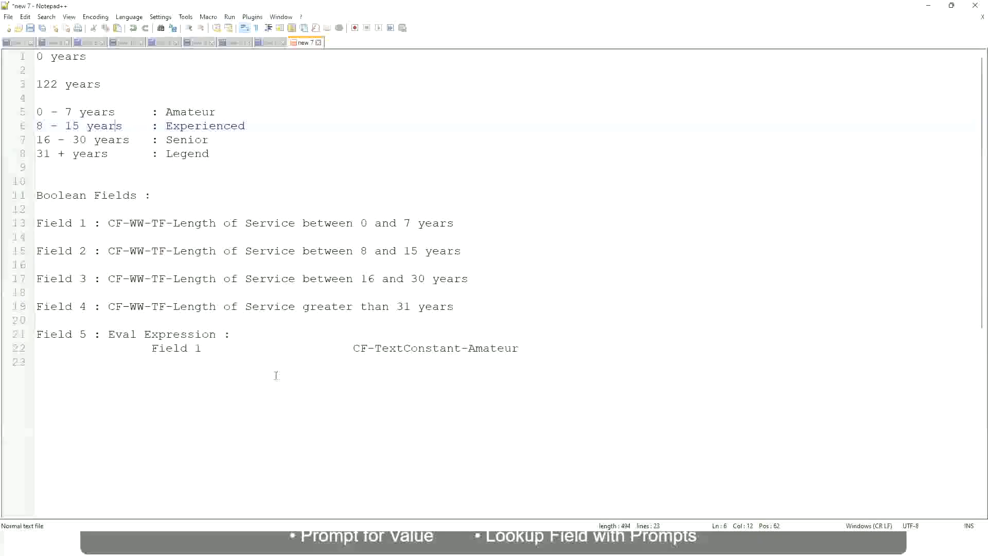
In the Notepad++ notes, add the amount "10,000 USD" on a new line below the Eval Expression entry
{"action": "left_click", "coordinate": [276, 373]}
{"action": "key", "text": "Return"}
{"action": "key", "text": "Return"}
{"action": "key", "text": "Return"}
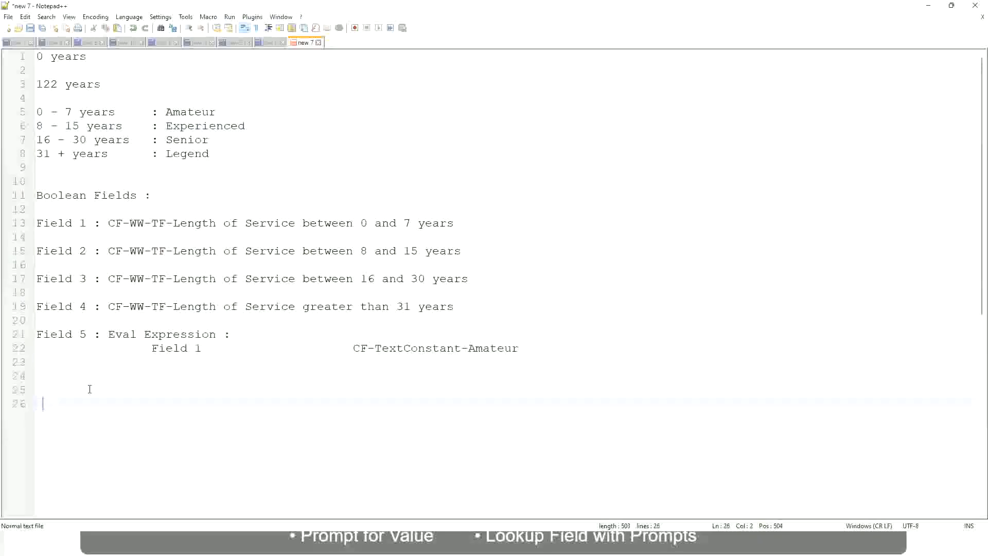
{"action": "key", "text": "Home"}
{"action": "type", "text": "10,000 USD"}
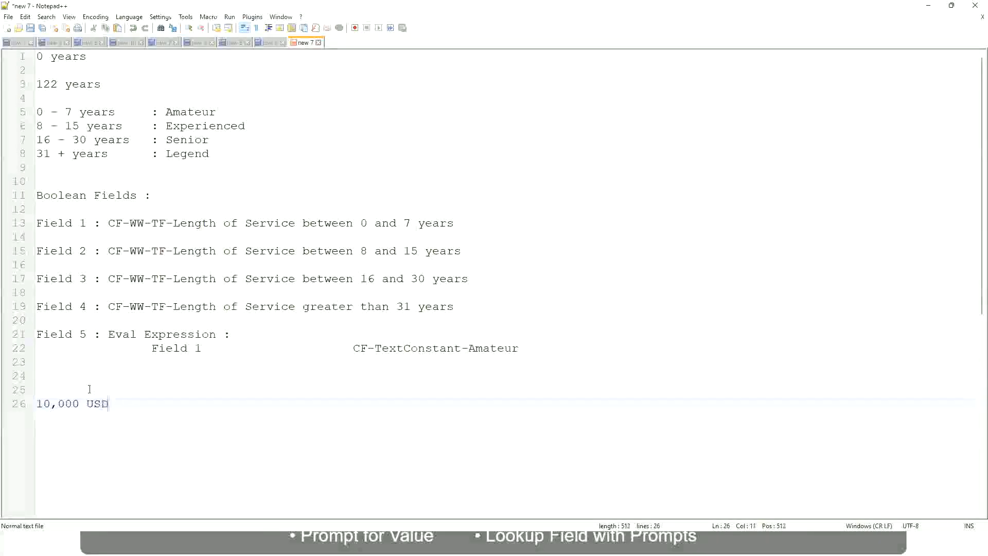
Add the amount "1,000,000 USD" on the same line, spaced well apart after "10,000 USD"
{"action": "key", "text": "Tab"}
{"action": "key", "text": "Tab"}
{"action": "key", "text": "Tab"}
{"action": "key", "text": "Tab"}
{"action": "key", "text": "Tab"}
{"action": "type", "text": "1"}
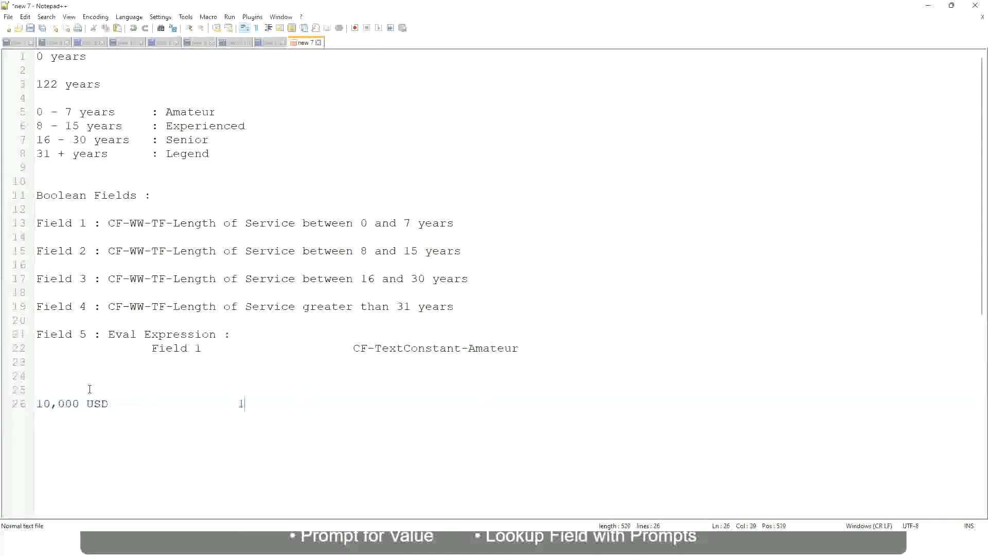
{"action": "type", "text": ",000,000"}
{"action": "key", "text": "Left"}
{"action": "key", "text": "Left"}
{"action": "key", "text": "Left"}
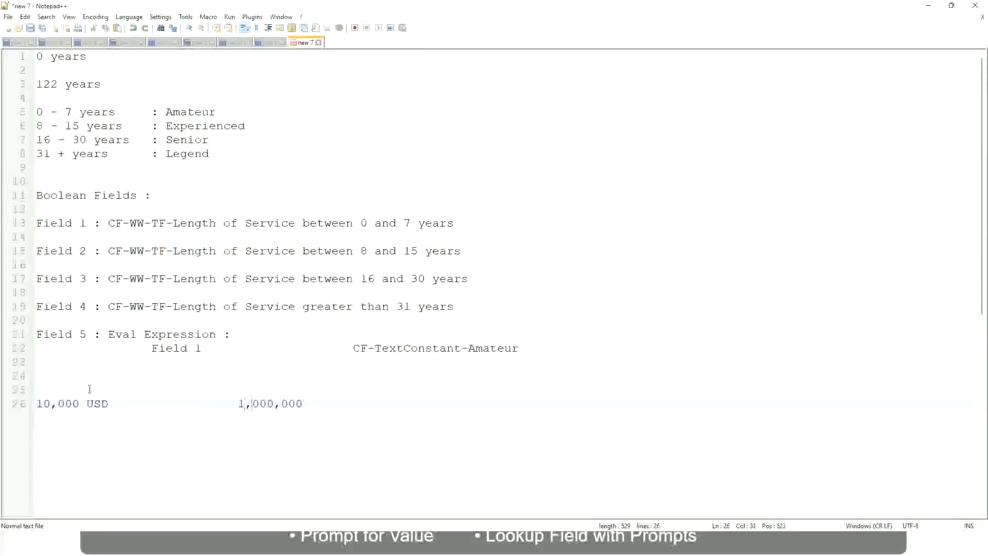
{"action": "key", "text": "Right"}
{"action": "key", "text": "Right"}
{"action": "key", "text": "Right"}
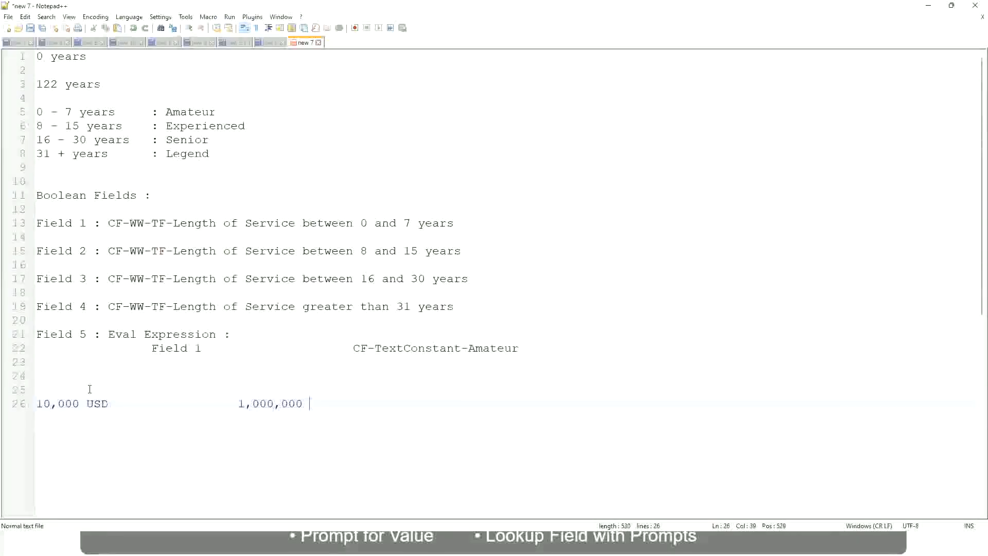
{"action": "type", "text": "USD"}
Add the range "10 - 50,000" labelled ": Low" below the USD amounts, leaving a blank line between them
{"action": "key", "text": "Return"}
{"action": "key", "text": "Return"}
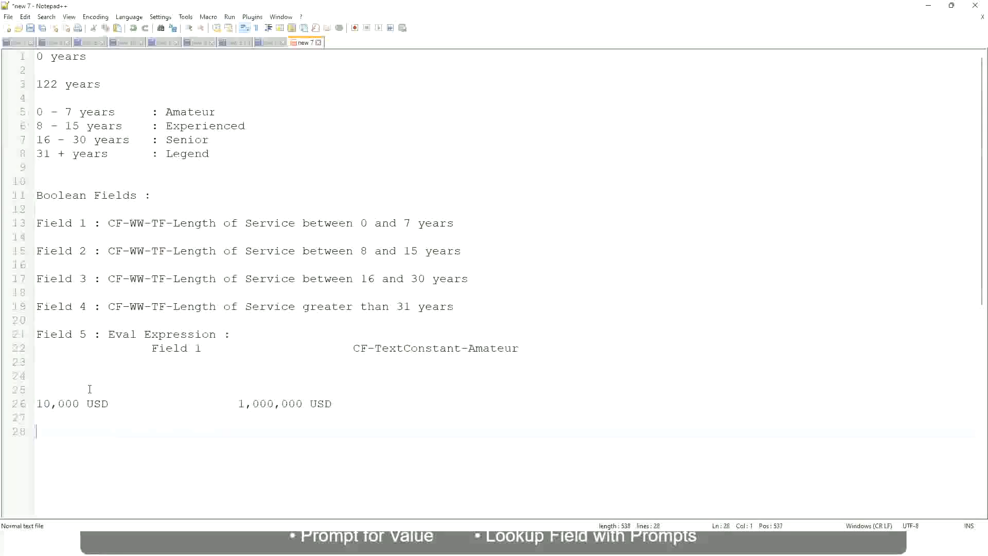
{"action": "type", "text": "10 - 50,000"}
{"action": "key", "text": "Tab"}
{"action": "key", "text": "Tab"}
{"action": "key", "text": "Tab"}
{"action": "type", "text": ": Low"}
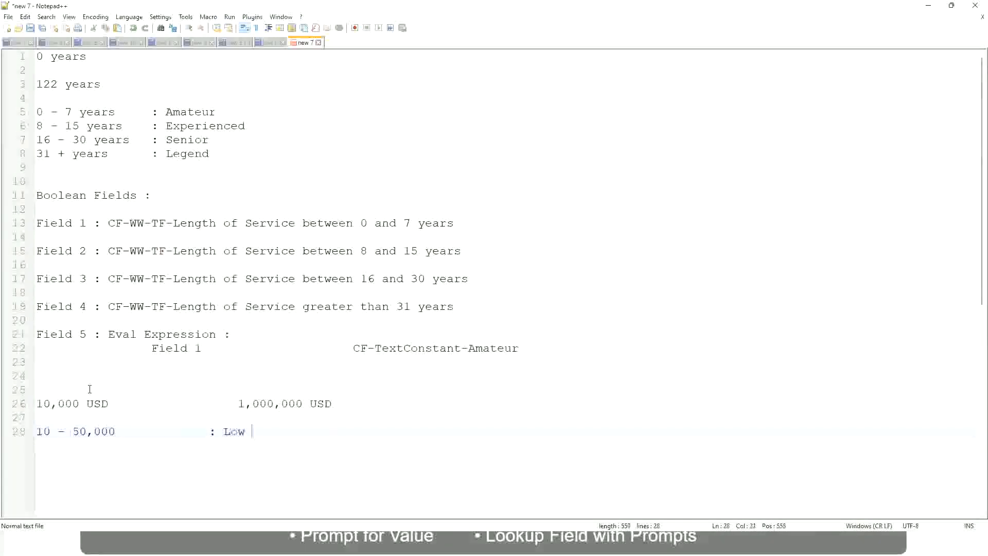
Add the range "50,001 - 150,000" labelled ": Medium" on the line directly below the Low range
{"action": "key", "text": "Return"}
{"action": "key", "text": "Return"}
{"action": "key", "text": "Up"}
{"action": "type", "text": "50,001 "}
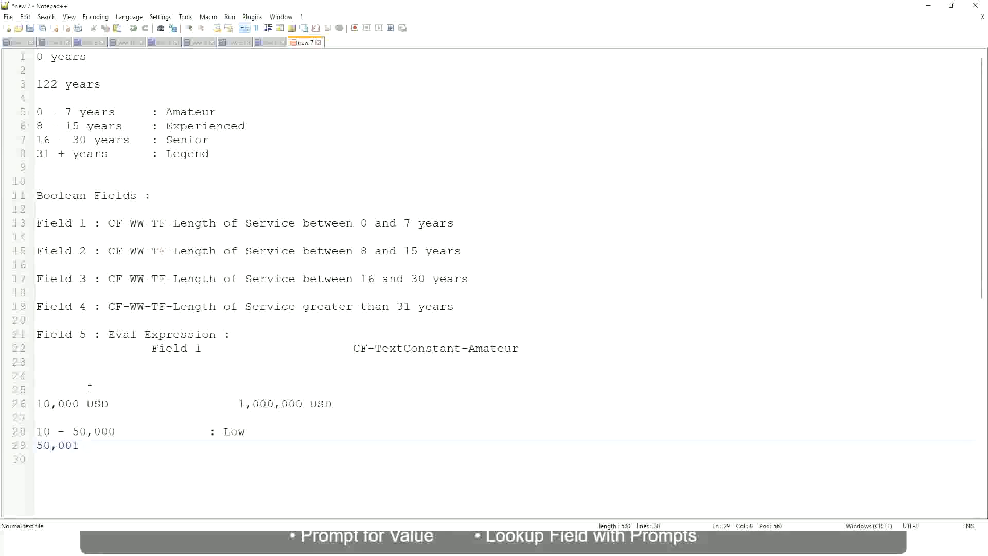
{"action": "type", "text": "- 150,000"}
{"action": "key", "text": "Tab"}
{"action": "key", "text": "Tab"}
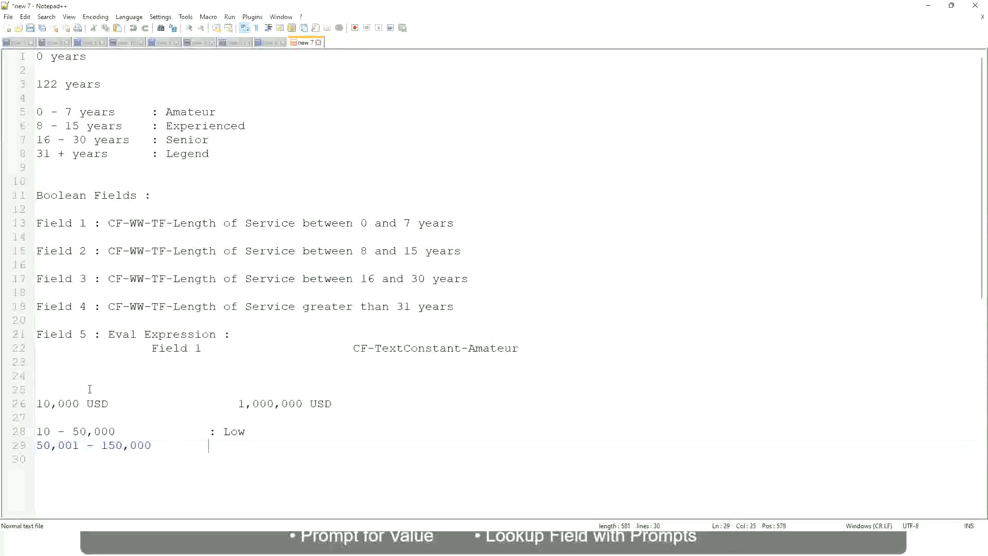
{"action": "type", "text": ": Medium"}
Add the range "> 150,000" labelled ": High" on the line directly below the Medium range
{"action": "key", "text": "Return"}
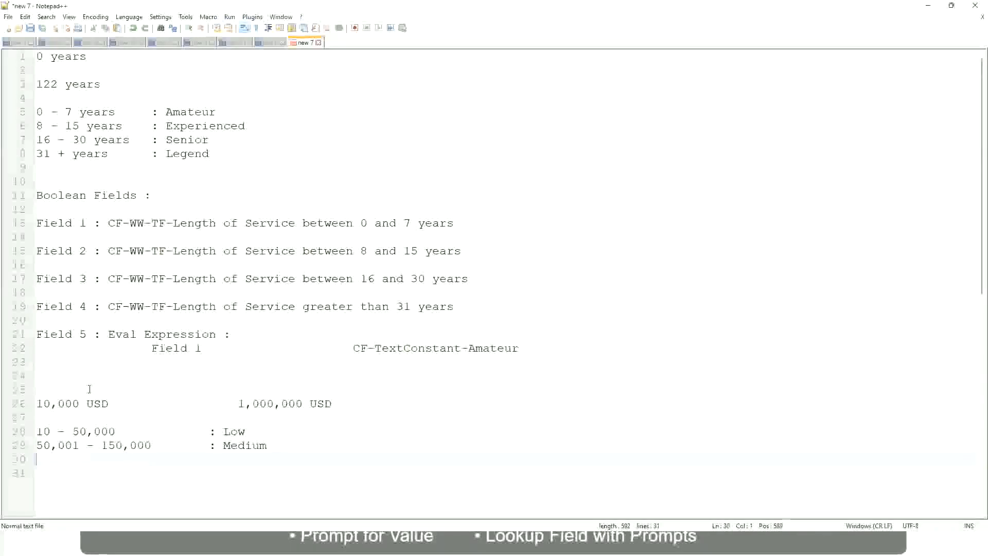
{"action": "type", "text": "> 1"}
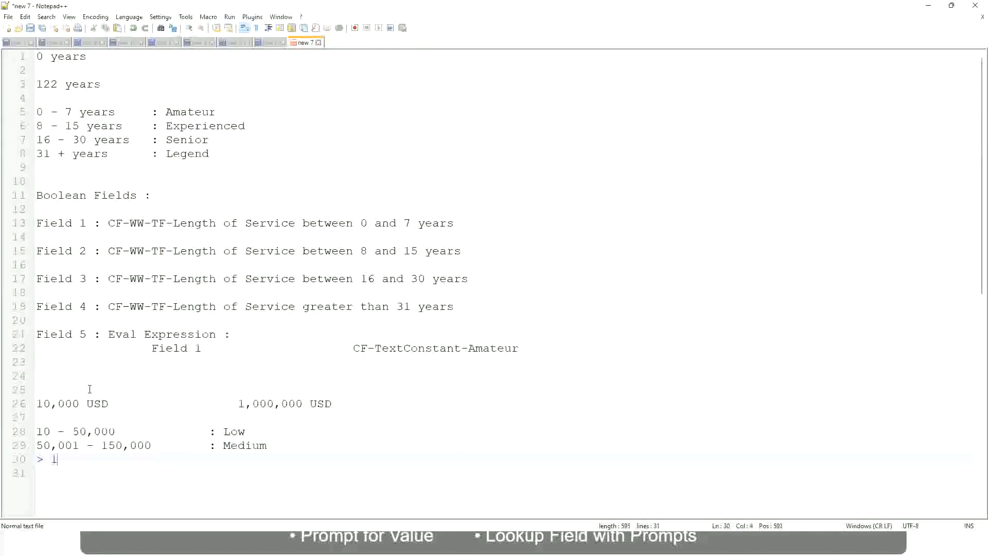
{"action": "type", "text": "50,000"}
{"action": "key", "text": "Tab"}
{"action": "key", "text": "Tab"}
{"action": "key", "text": "Tab"}
{"action": "key", "text": "Tab"}
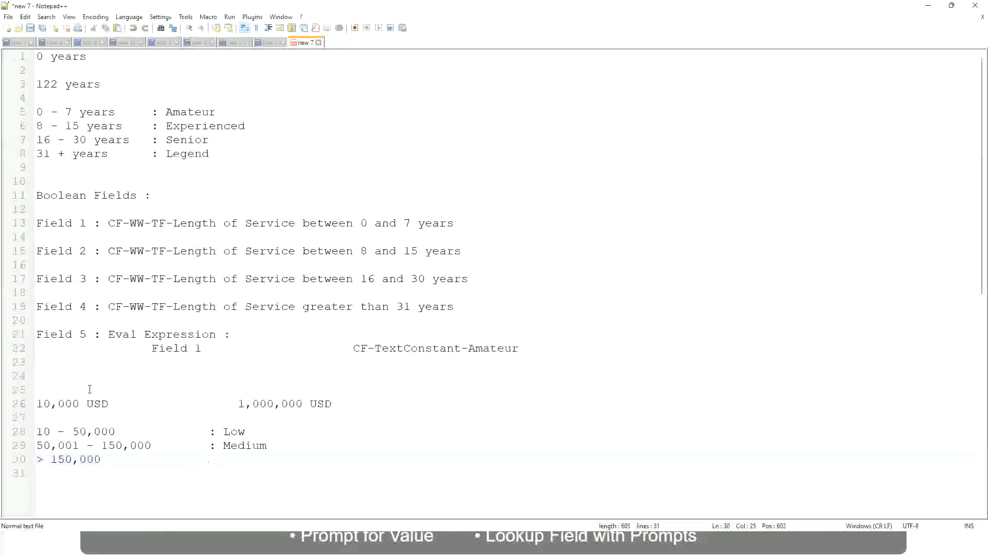
{"action": "type", "text": ": High"}
Review the two USD amounts and the Low, Medium and High ranges noted below them
{"action": "left_click", "coordinate": [31, 403]}
{"action": "left_click", "coordinate": [43, 403]}
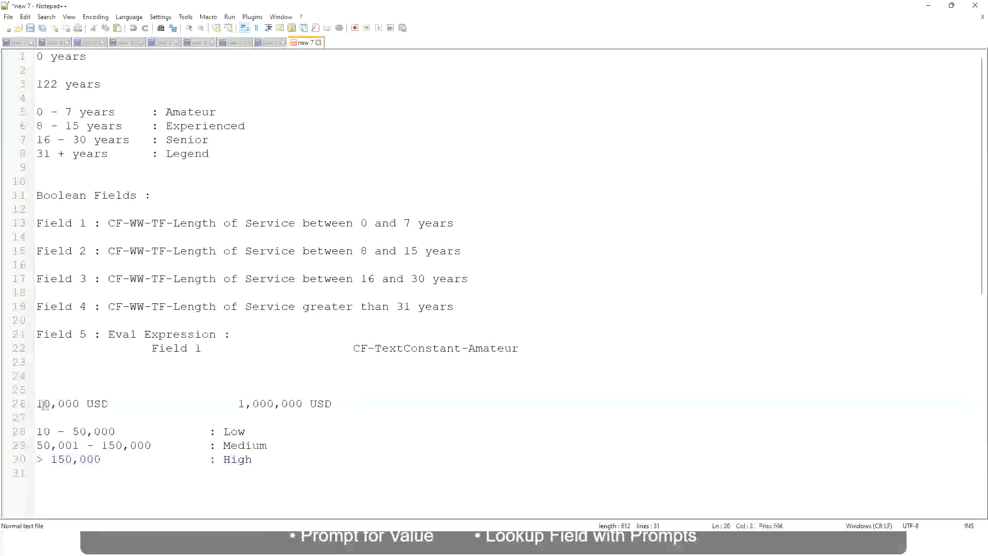
{"action": "double_click", "coordinate": [295, 403]}
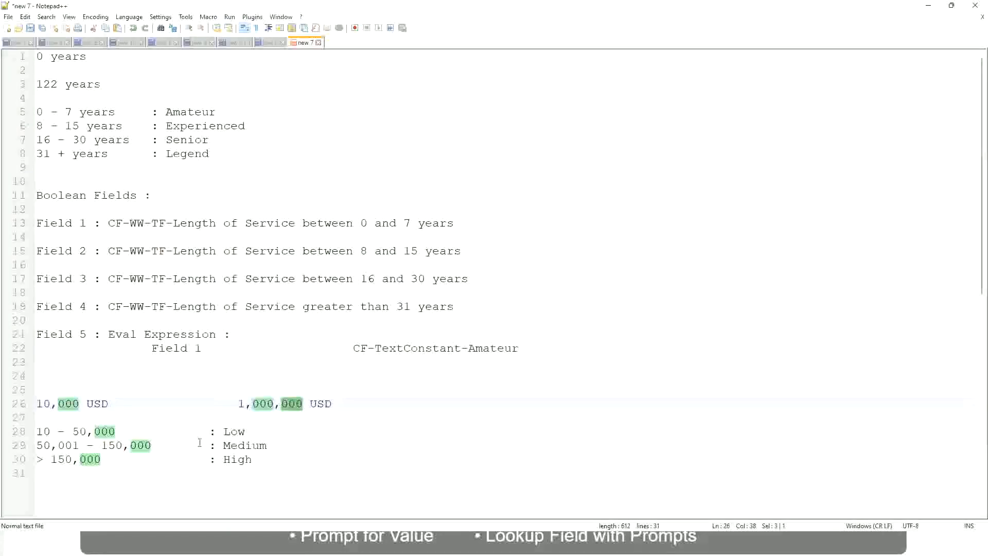
{"action": "left_click", "coordinate": [180, 445]}
{"action": "left_click", "coordinate": [31, 403]}
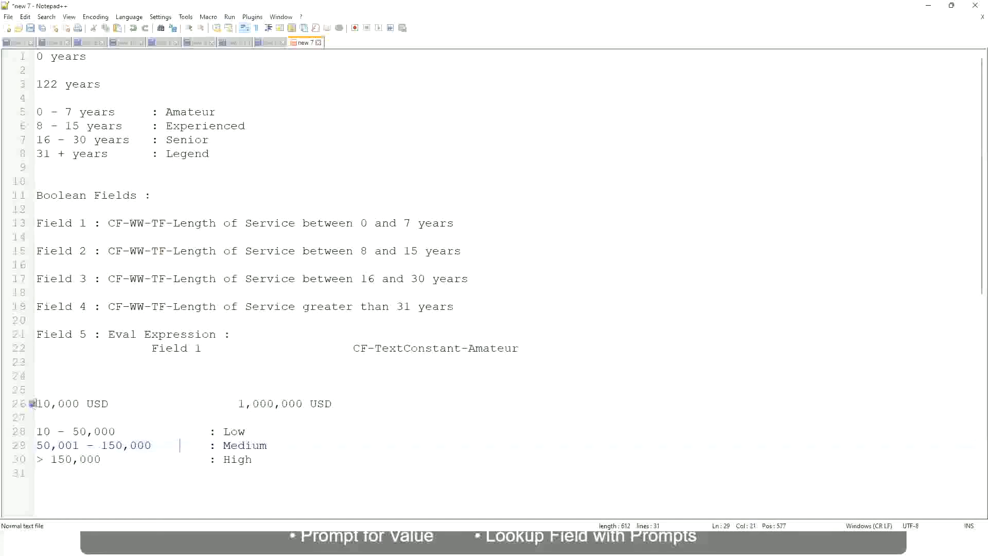
{"action": "left_click", "coordinate": [304, 404]}
{"action": "left_click", "coordinate": [239, 431]}
{"action": "left_click", "coordinate": [237, 459]}
{"action": "left_click", "coordinate": [253, 456]}
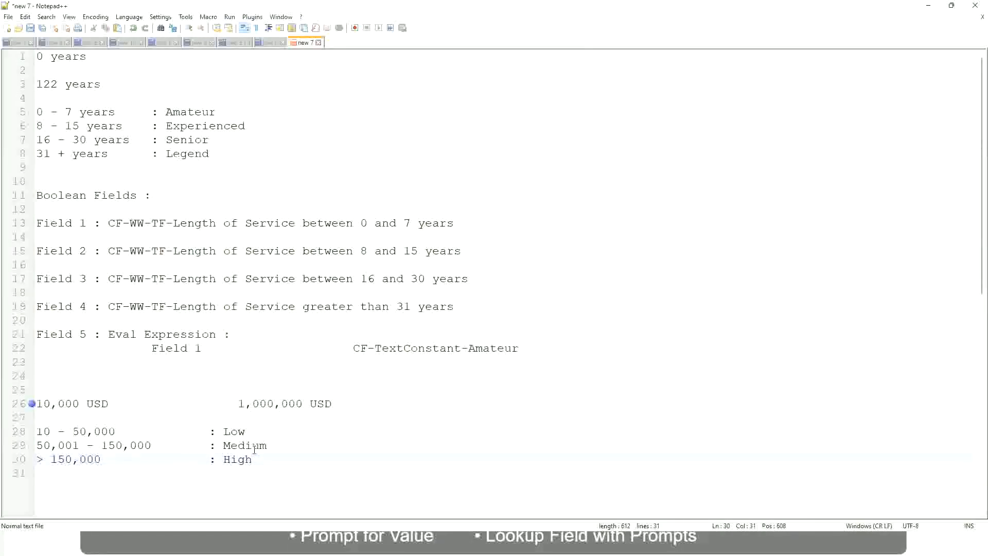